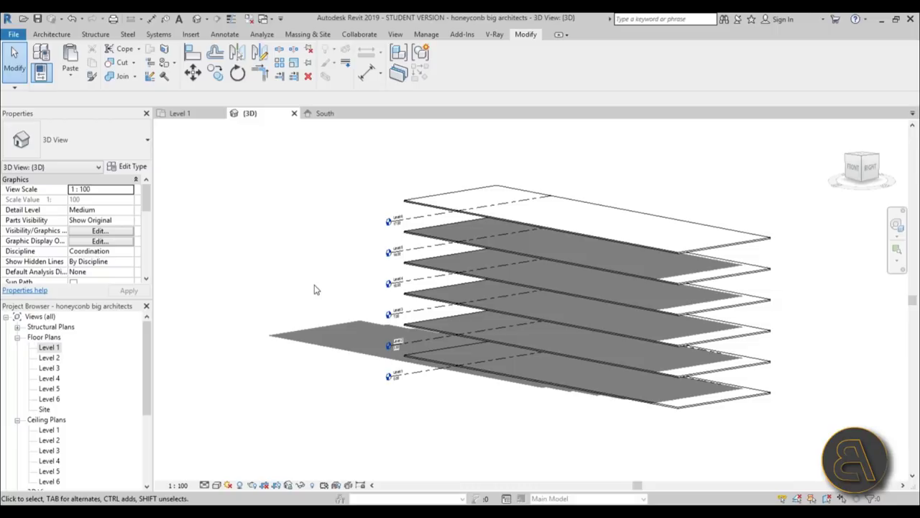
mouse_move(315, 289)
shift+middle_down()
mouse_move(335, 329)
mouse_move(326, 369)
mouse_move(361, 353)
mouse_move(334, 342)
mouse_move(332, 325)
shift+middle_up()
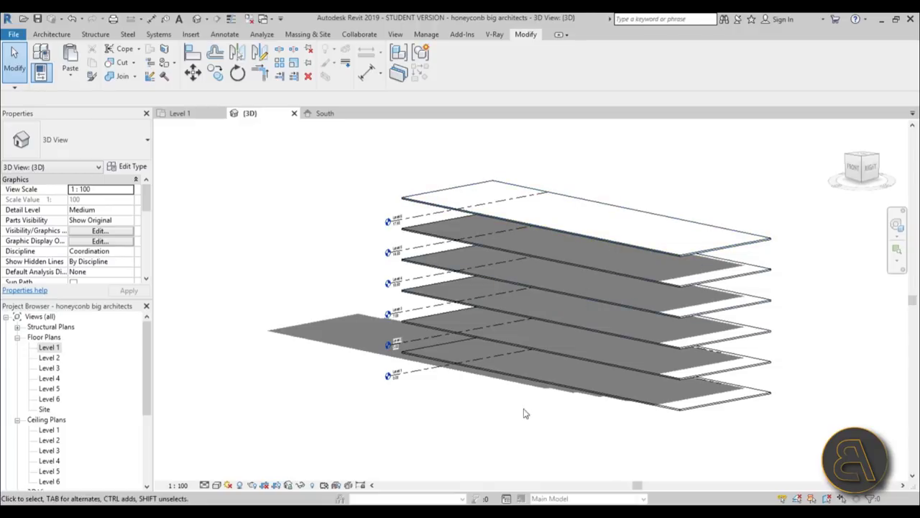
shift+middle_drag(525, 414, 374, 179)
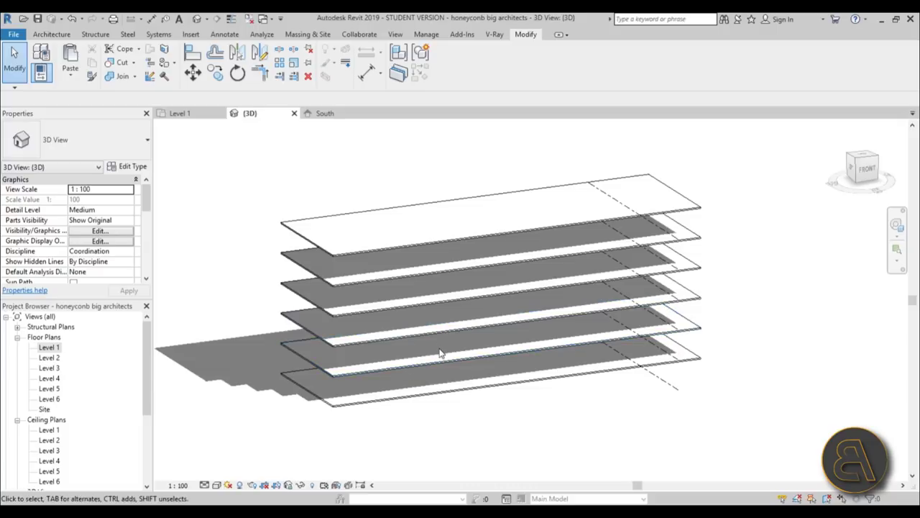
mouse_move(443, 357)
middle_down()
mouse_move(443, 348)
mouse_move(442, 356)
middle_up()
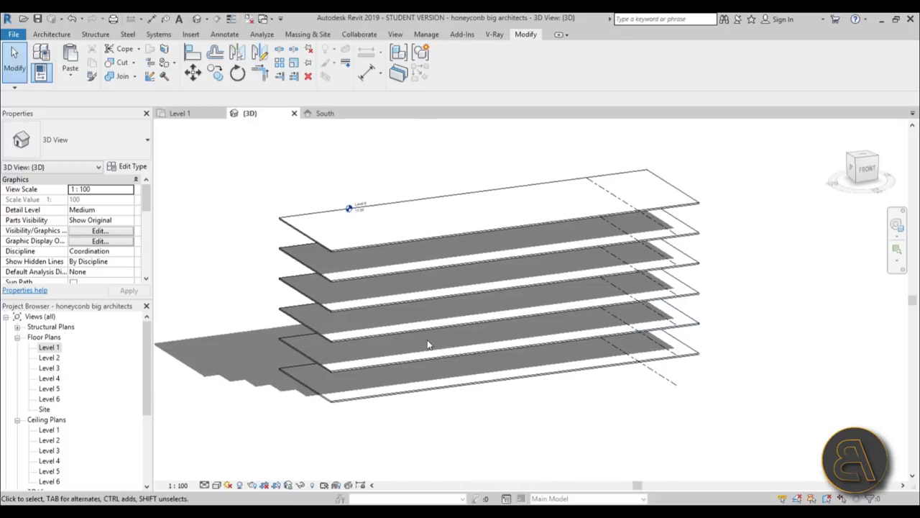
scroll(427, 344, up, 1)
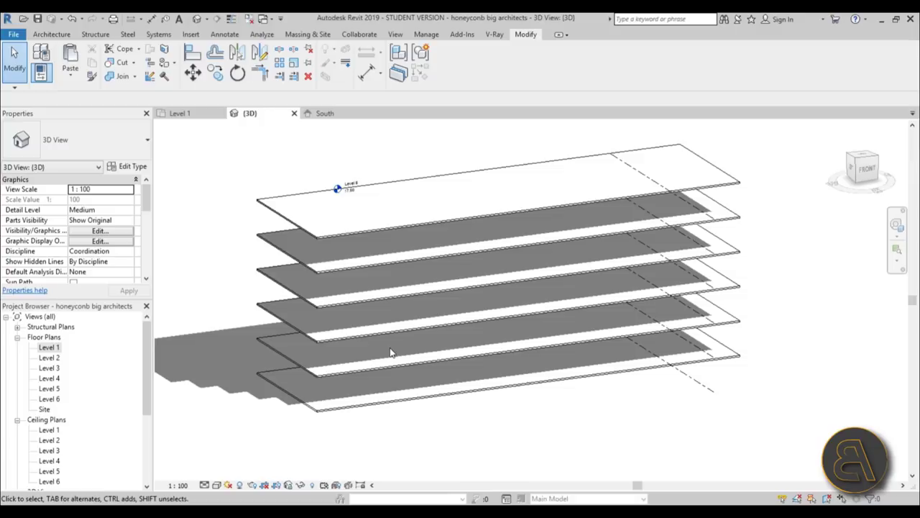
mouse_move(401, 357)
shift+middle_down()
mouse_move(485, 421)
mouse_move(532, 415)
mouse_move(558, 397)
shift+middle_up()
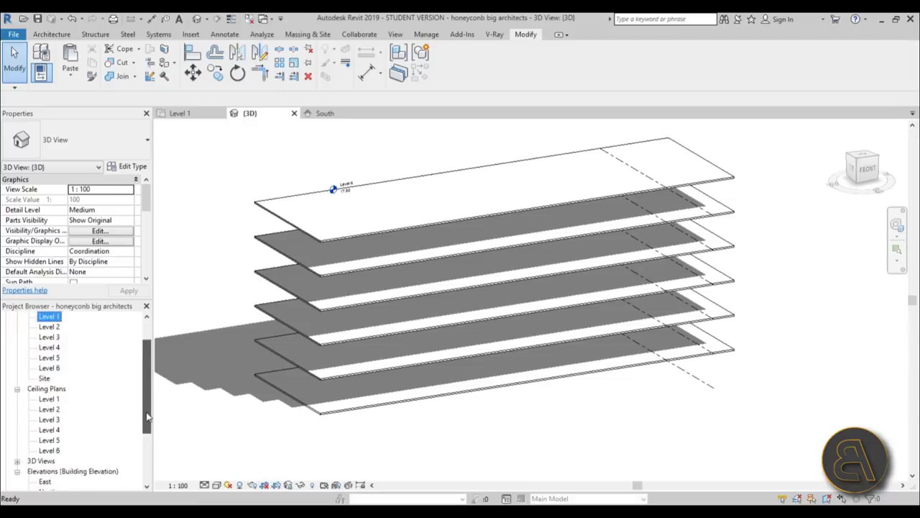
In the South elevation, pull the level heads outward so they sit clear beyond the ends of the floor slabs
scroll(87, 403, down, 3)
double_click(49, 440)
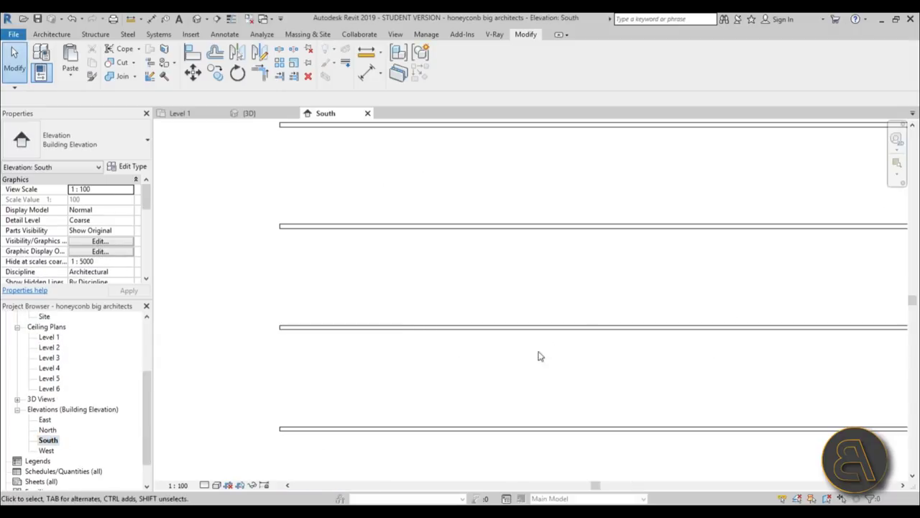
scroll(539, 349, down, 5)
middle_drag(539, 345, 331, 327)
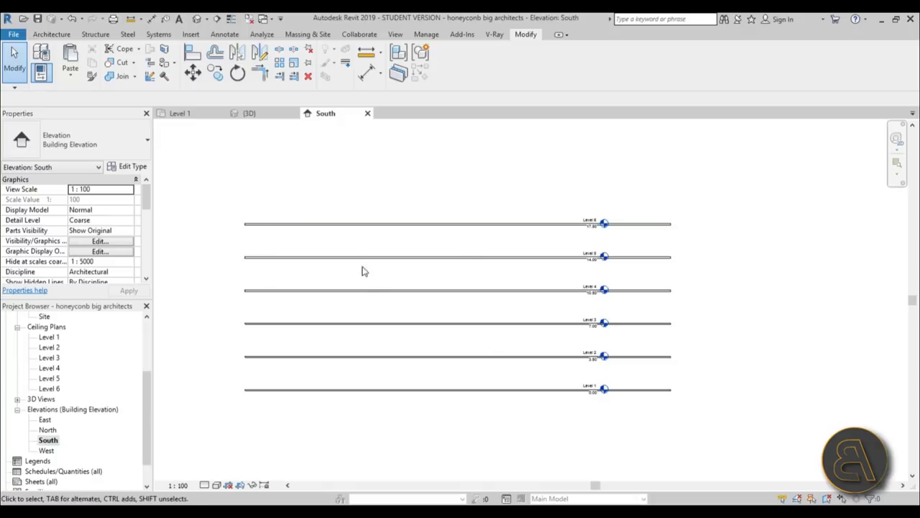
scroll(548, 228, up, 2)
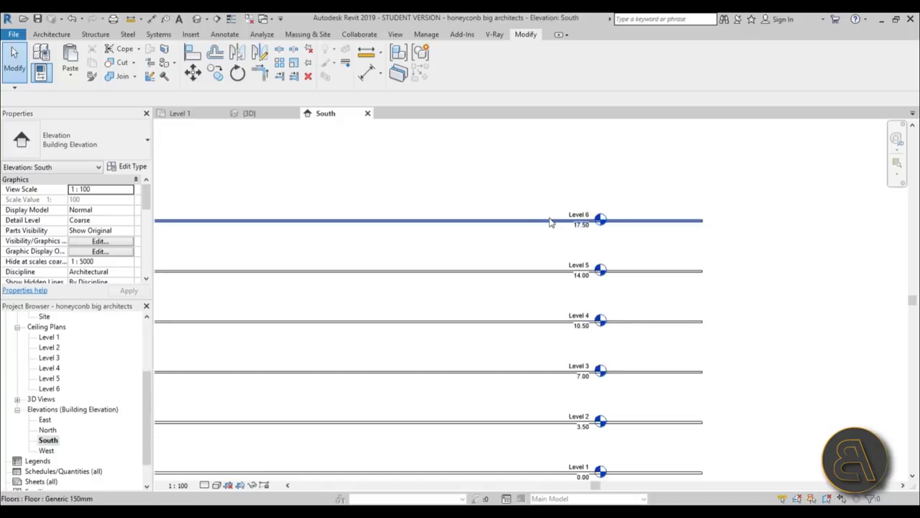
click(590, 221)
drag(597, 220, 827, 220)
click(705, 195)
scroll(637, 233, down, 4)
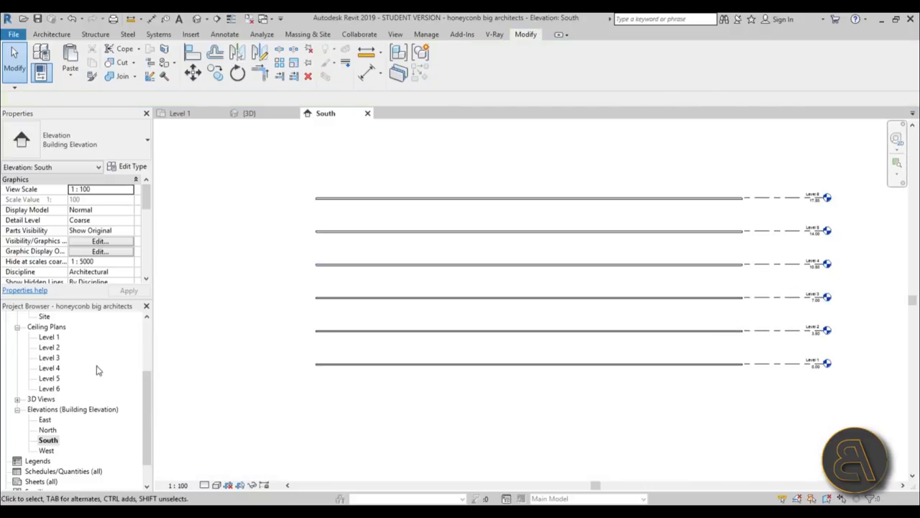
Return to the 3D view and start a new in-place mass
drag(150, 394, 149, 358)
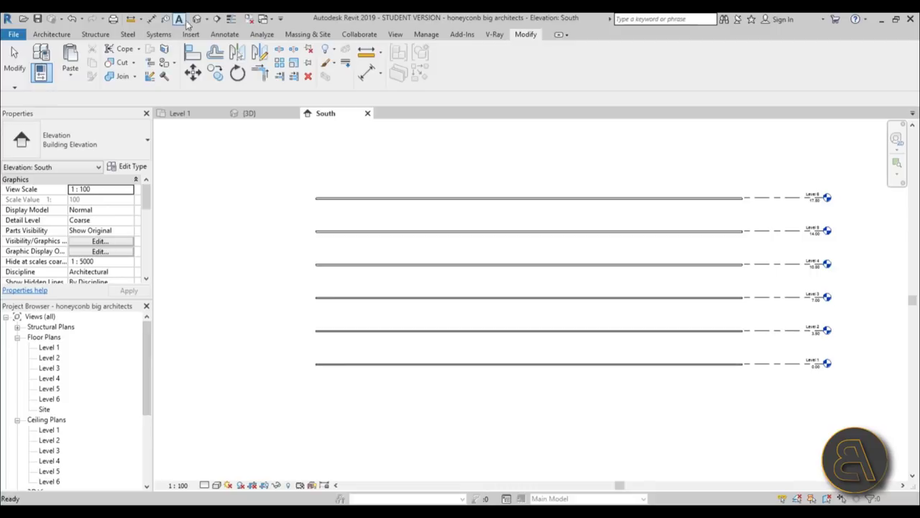
click(248, 113)
scroll(483, 281, down, 1)
middle_drag(483, 281, 483, 325)
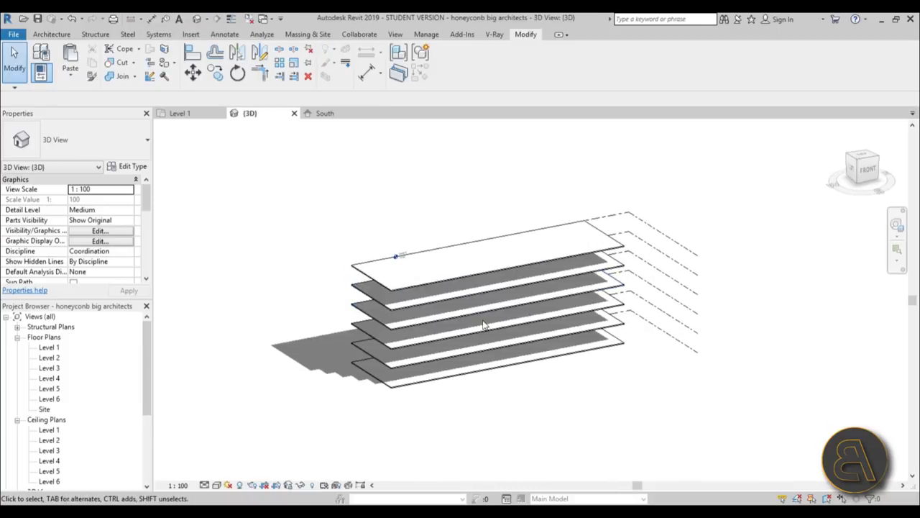
click(304, 35)
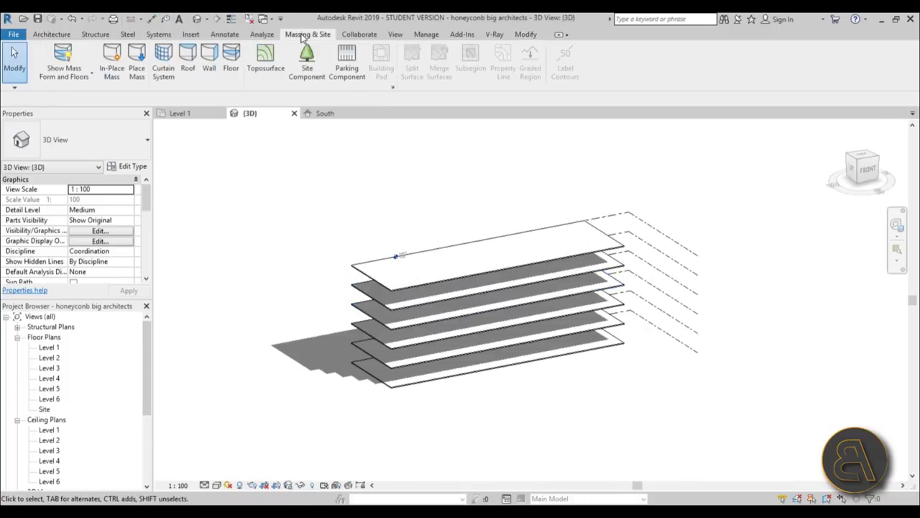
click(112, 65)
click(418, 328)
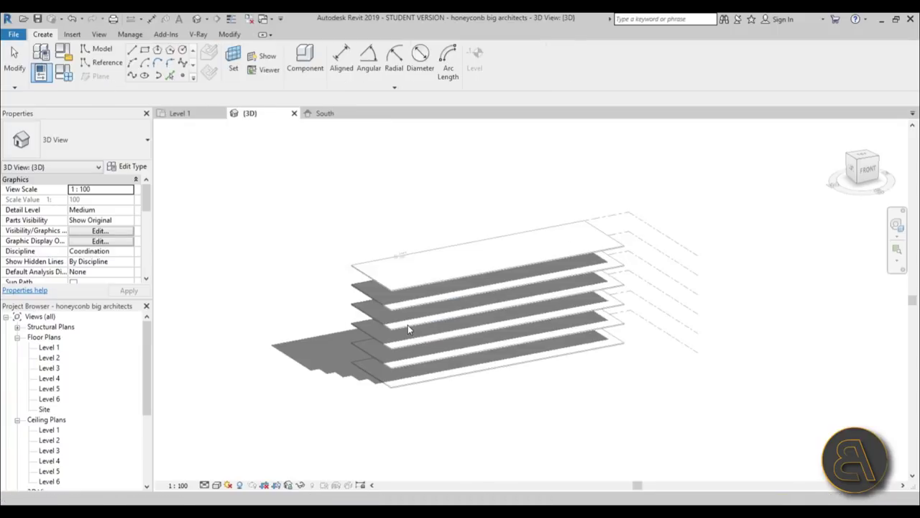
In the Level 1 floor plan, draw a horizontal reference plane along the slab's lower edge, extending past both of its ends
double_click(52, 348)
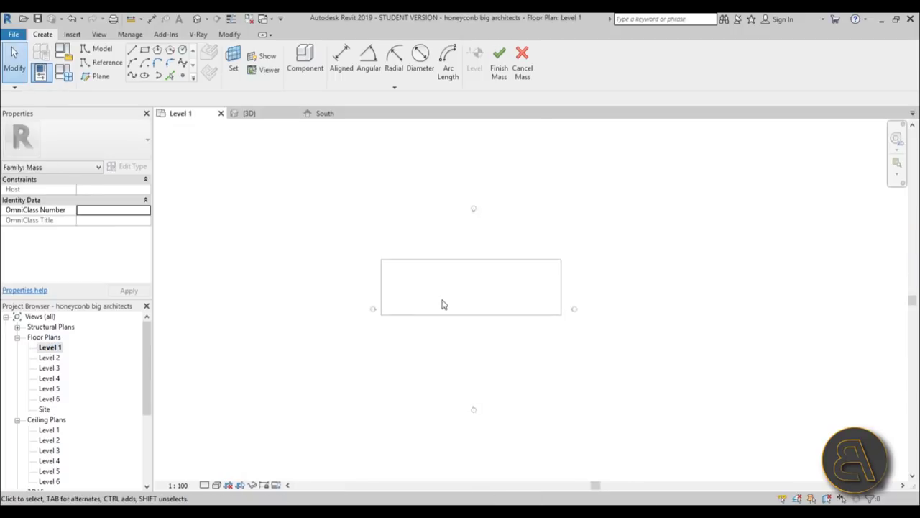
scroll(443, 305, up, 3)
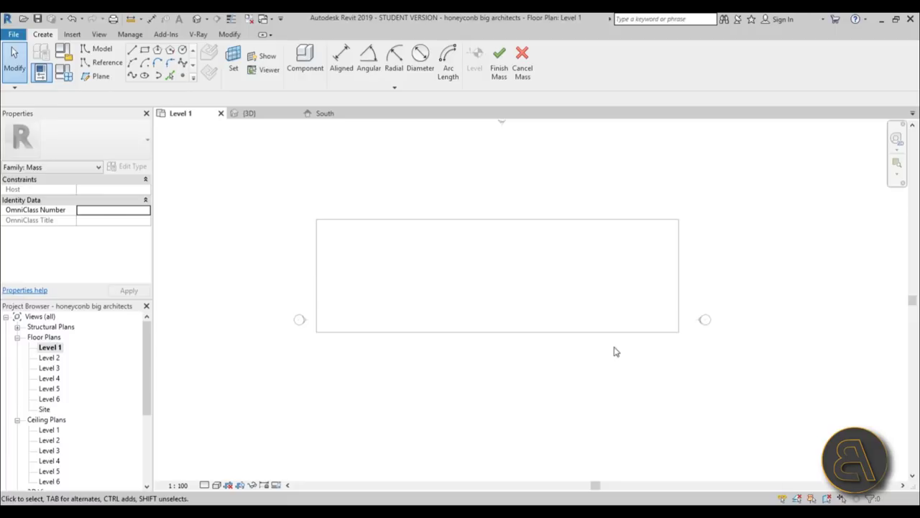
click(108, 76)
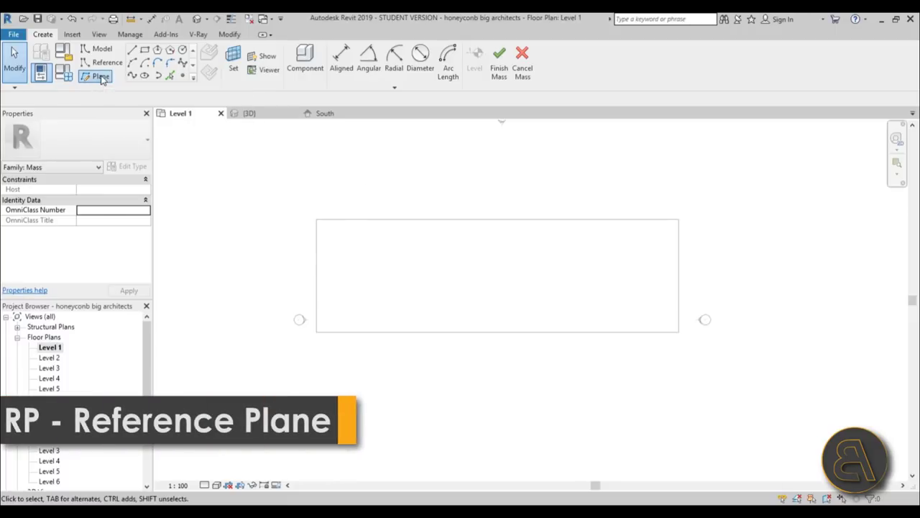
click(317, 332)
click(781, 332)
key(Escape)
key(Escape)
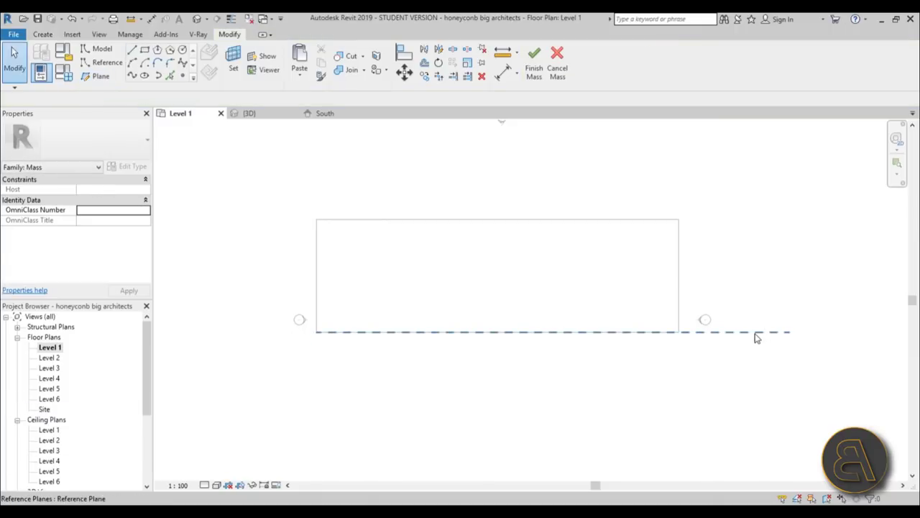
click(756, 333)
drag(317, 333, 215, 332)
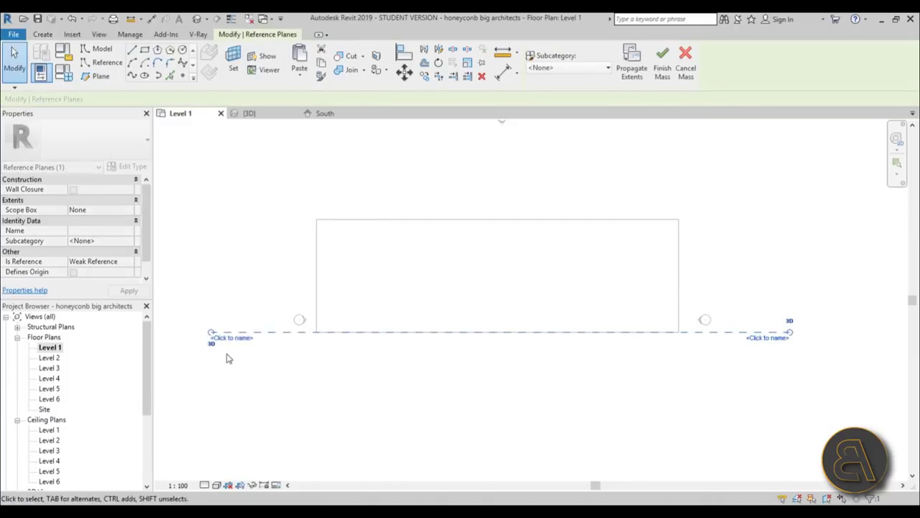
click(232, 337)
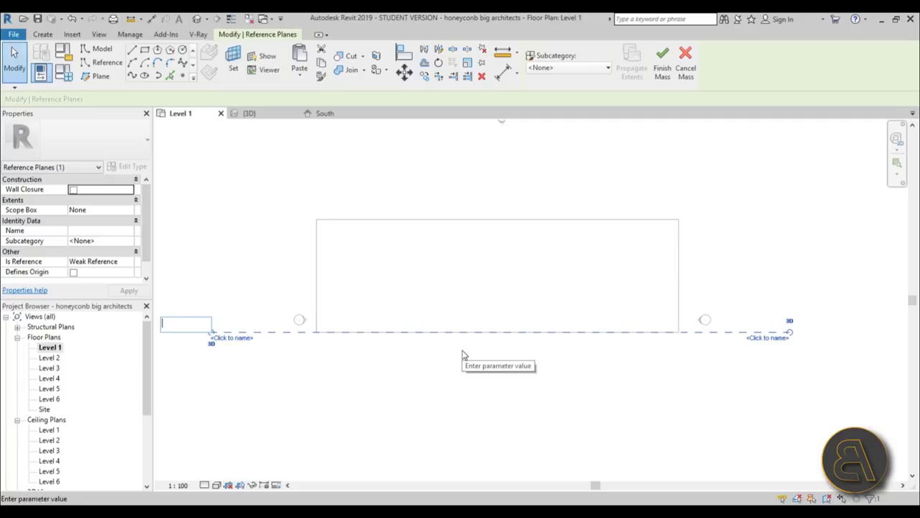
text(adfn;)
key(Return)
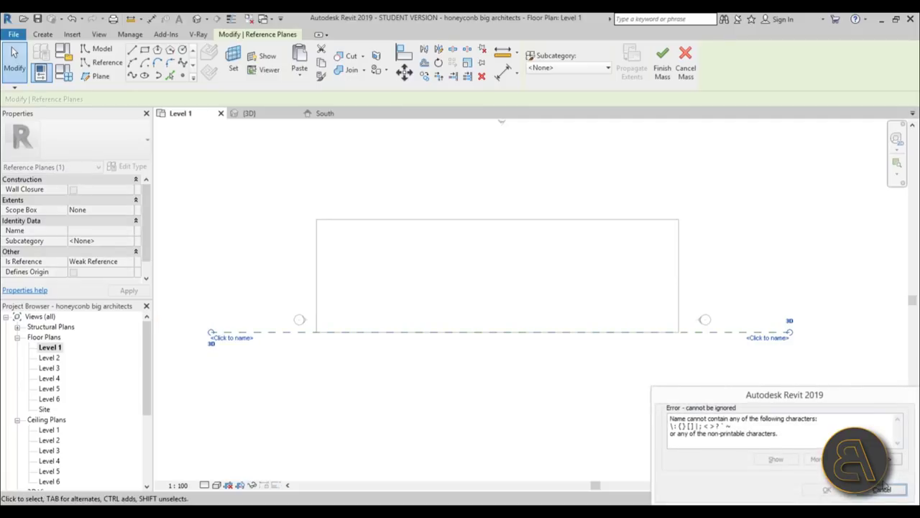
click(884, 490)
Name the new reference plane along the slab's lower edge "b"
click(241, 334)
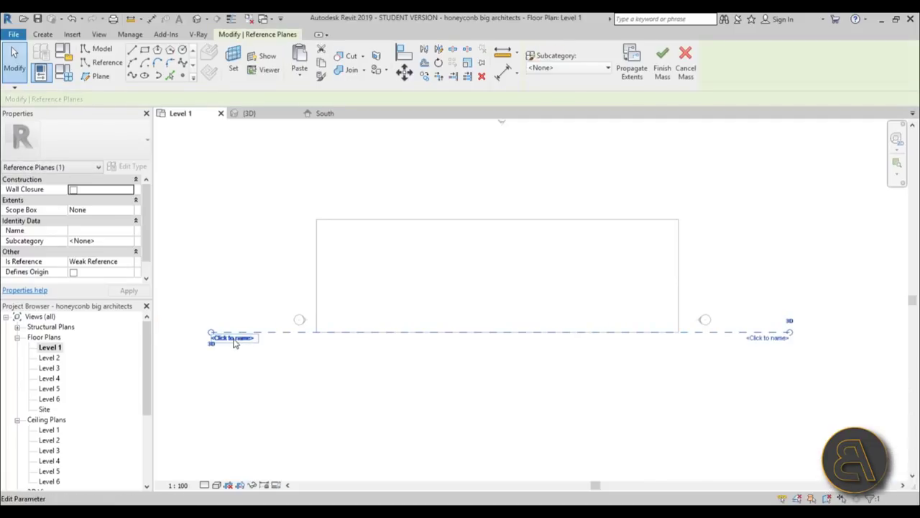
click(232, 337)
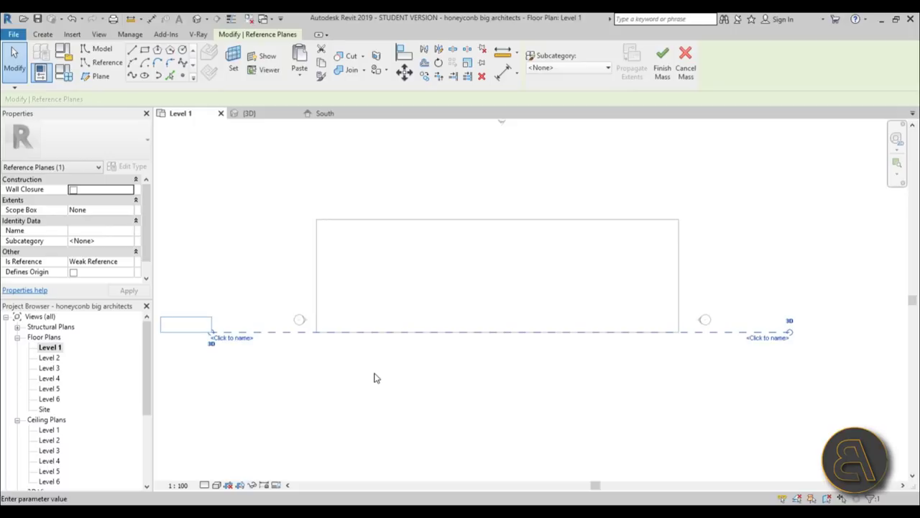
text(b)
key(Return)
click(374, 374)
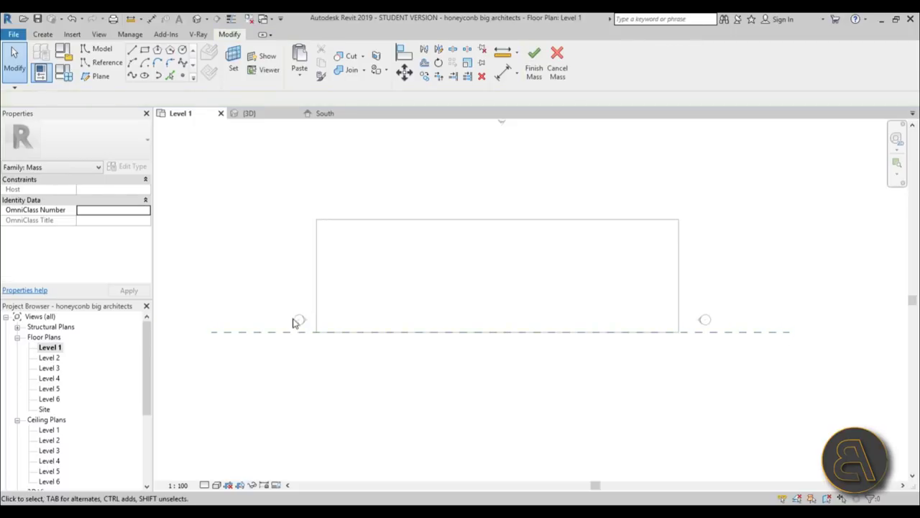
click(297, 332)
middle_drag(375, 384, 374, 346)
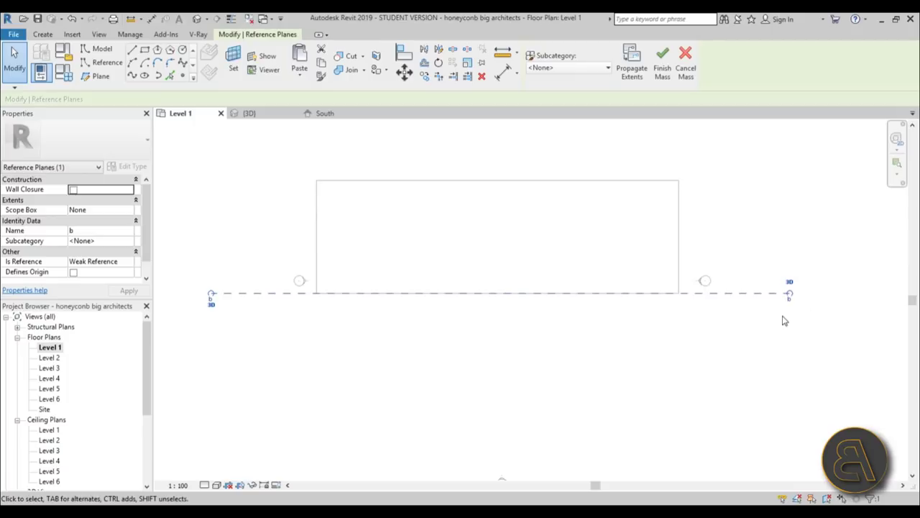
middle_drag(616, 348, 612, 341)
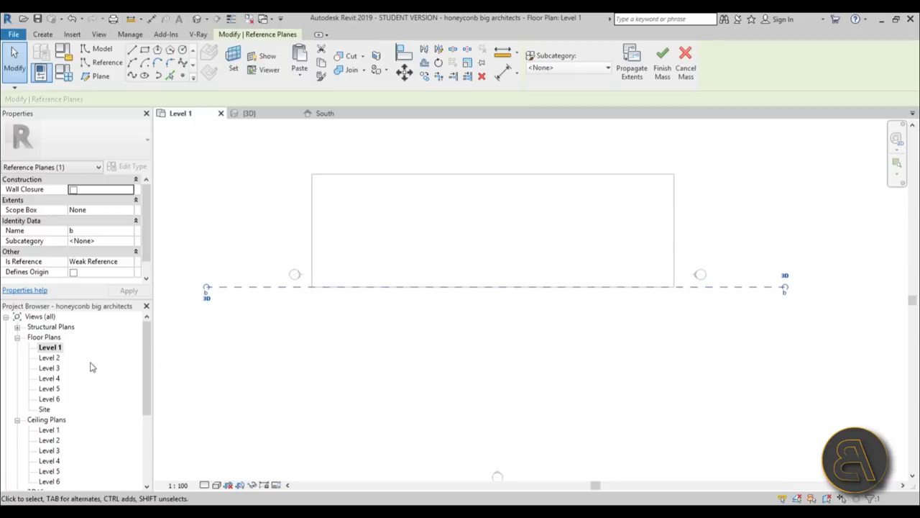
In the South elevation, start a model line with Reference Plane : b as its work plane
scroll(133, 363, down, 5)
key(Escape)
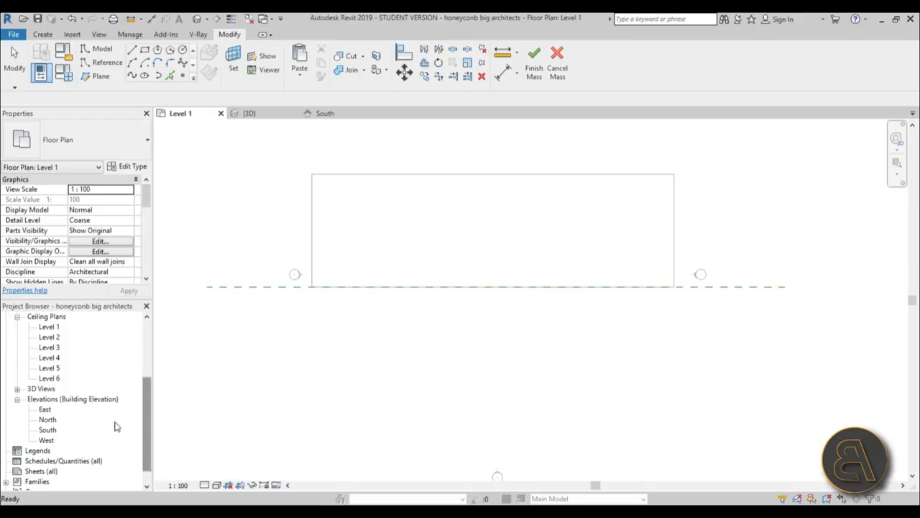
double_click(48, 431)
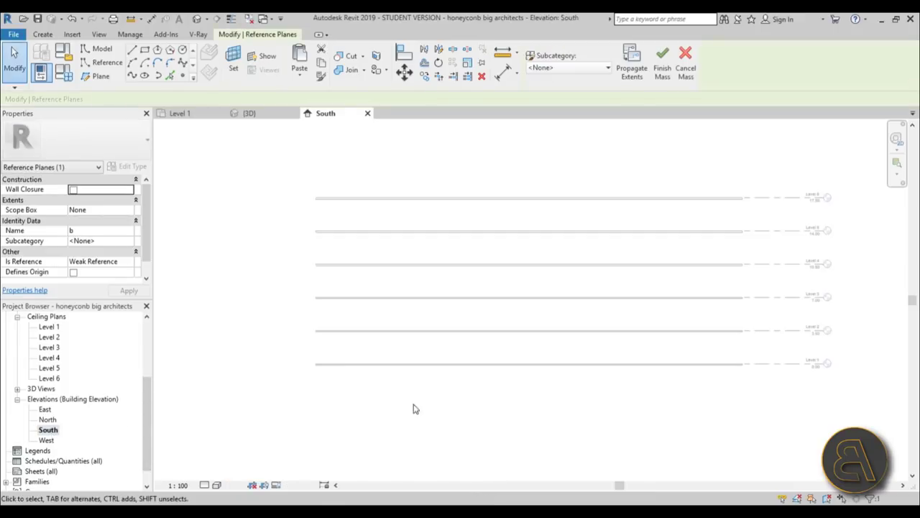
key(Escape)
middle_drag(532, 364, 525, 291)
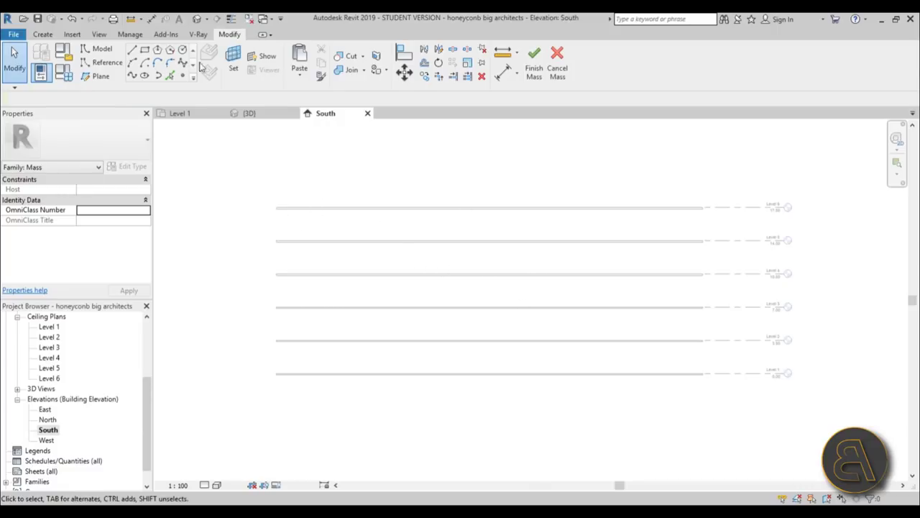
click(132, 50)
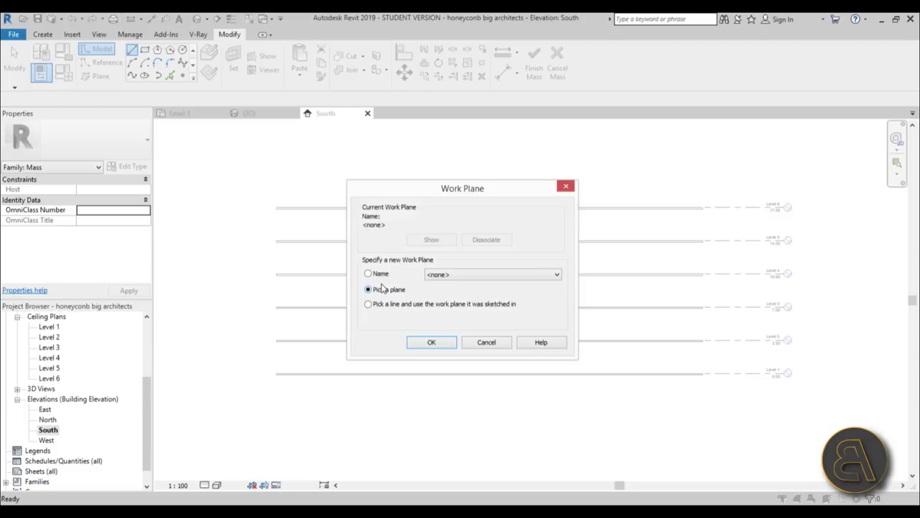
click(447, 276)
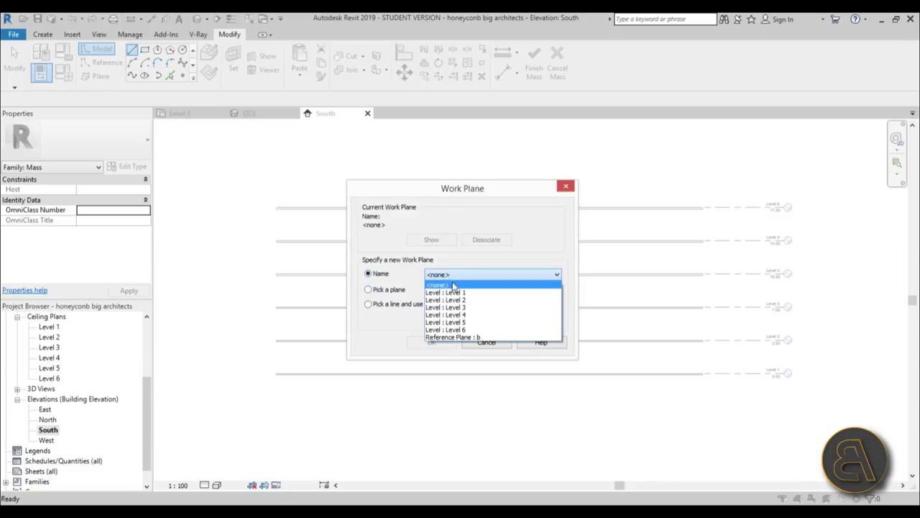
click(496, 337)
click(448, 345)
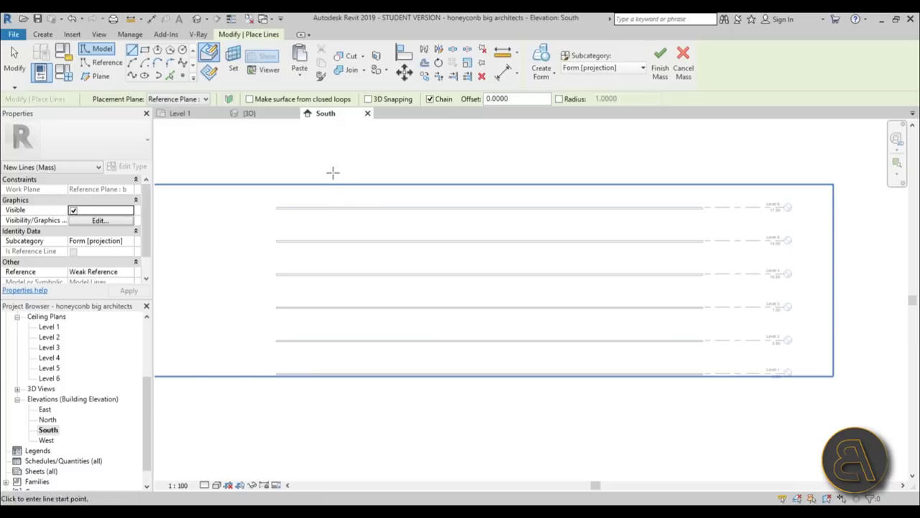
Draw a horizontal model line along Level 6 from one end of the top floor slab to the other
scroll(327, 205, up, 2)
scroll(281, 218, up, 3)
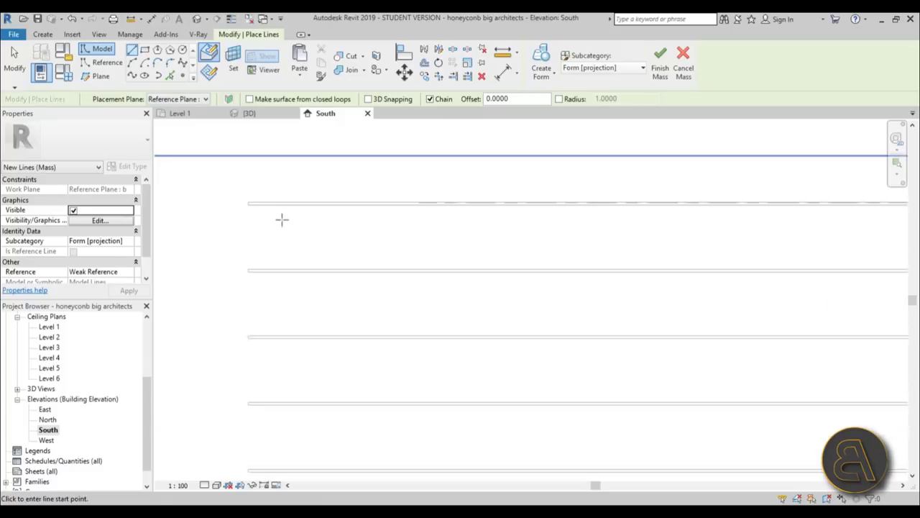
click(242, 199)
scroll(564, 202, down, 2)
scroll(568, 202, down, 2)
middle_drag(568, 202, 283, 206)
scroll(679, 207, up, 3)
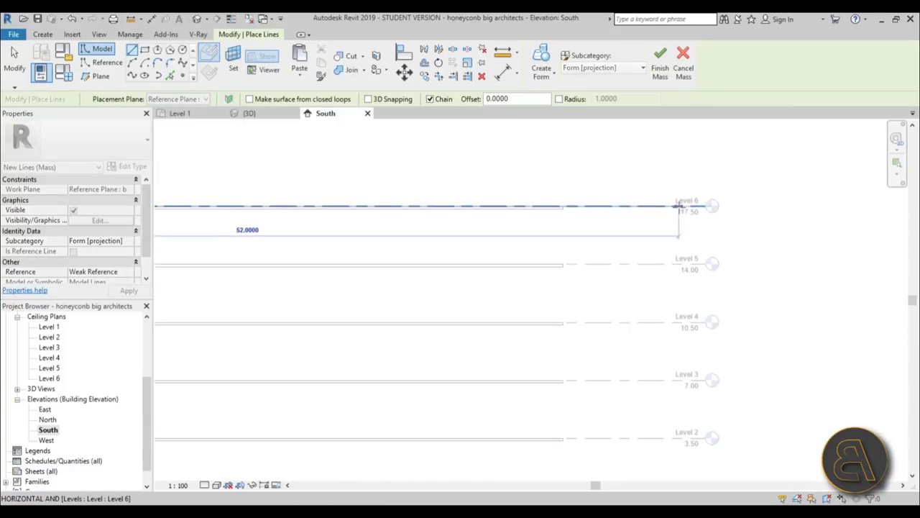
click(564, 206)
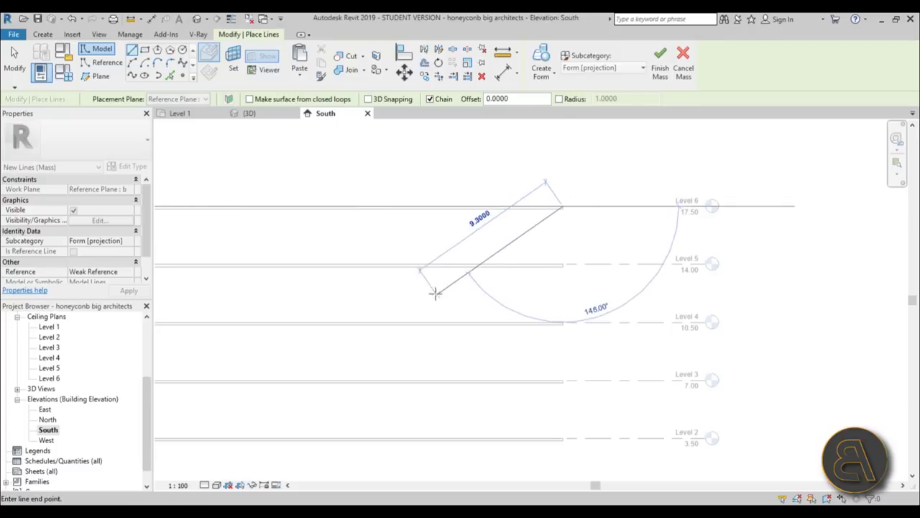
key(Escape)
scroll(550, 201, down, 2)
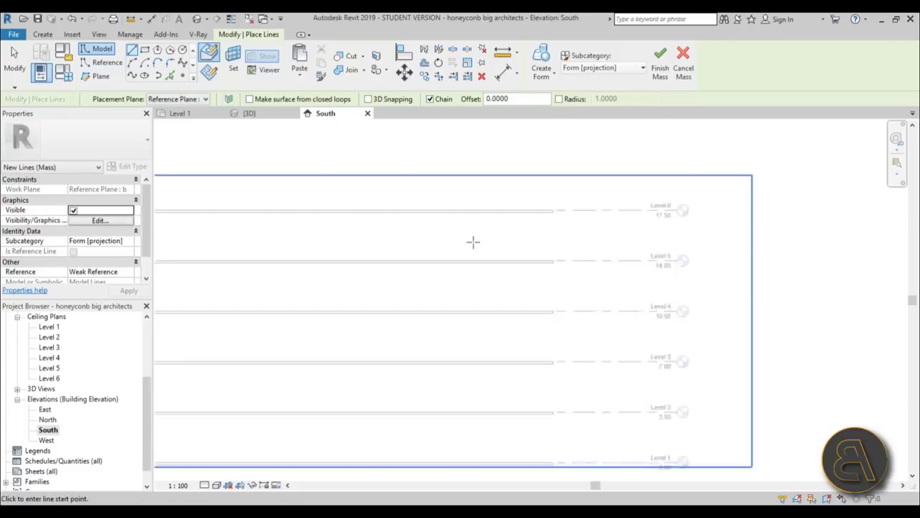
Draw a shallow V of model lines from the Level 5 slab's left end, valley about 8.1 m in, and a vertical line from its inner peak to Level 6
middle_drag(473, 242, 787, 227)
scroll(433, 252, up, 2)
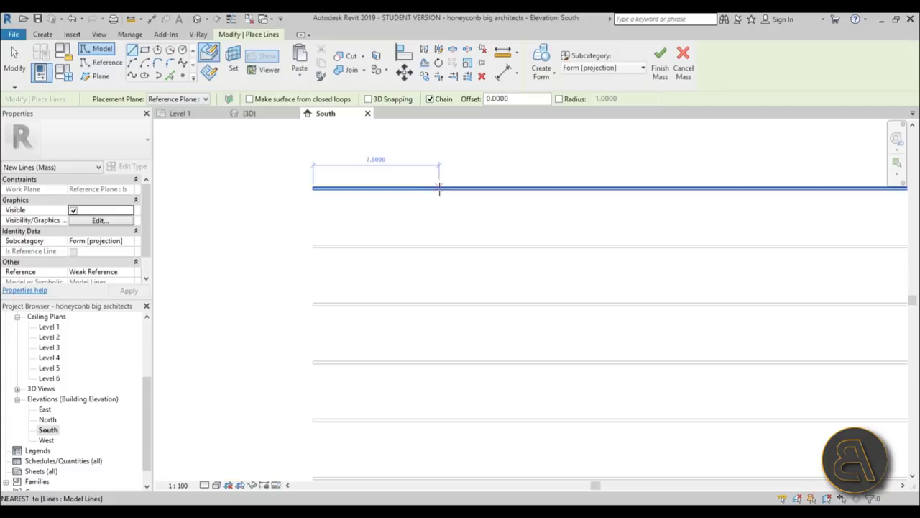
scroll(337, 248, up, 1)
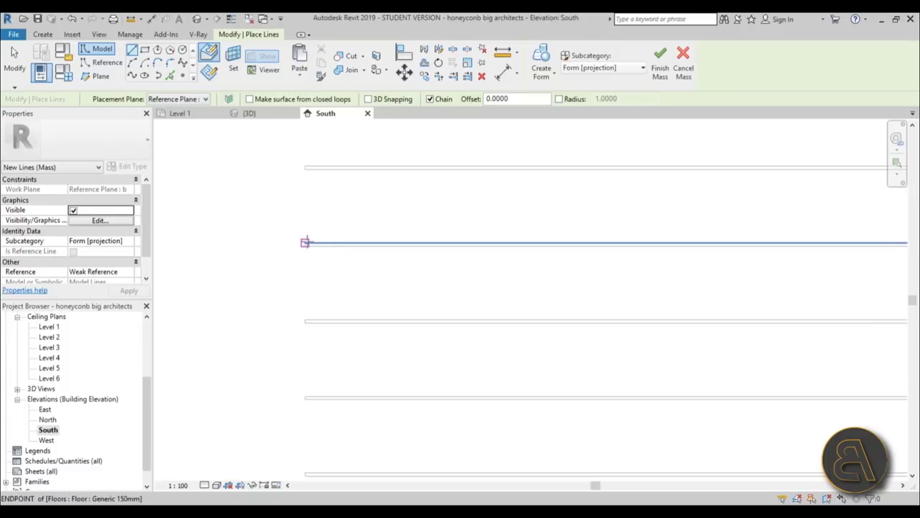
click(305, 244)
click(481, 271)
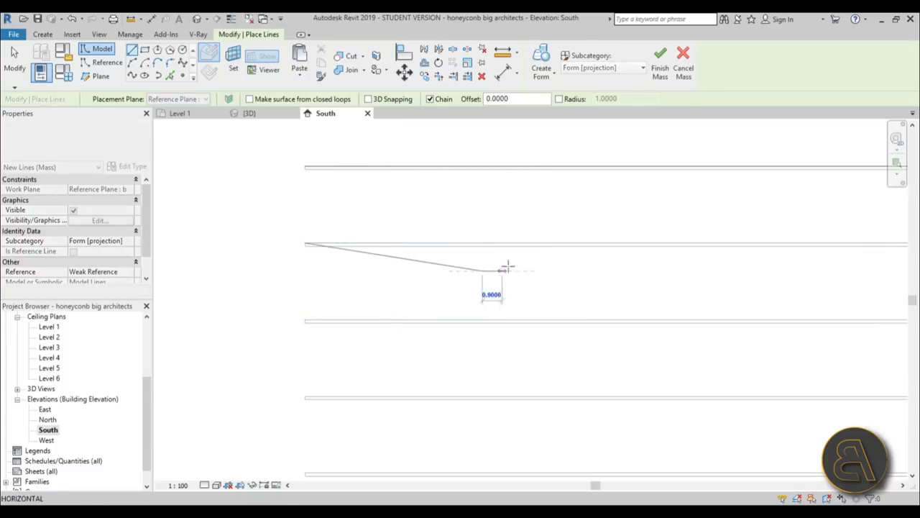
scroll(529, 260, down, 1)
middle_drag(532, 269, 332, 291)
scroll(317, 265, up, 1)
click(448, 274)
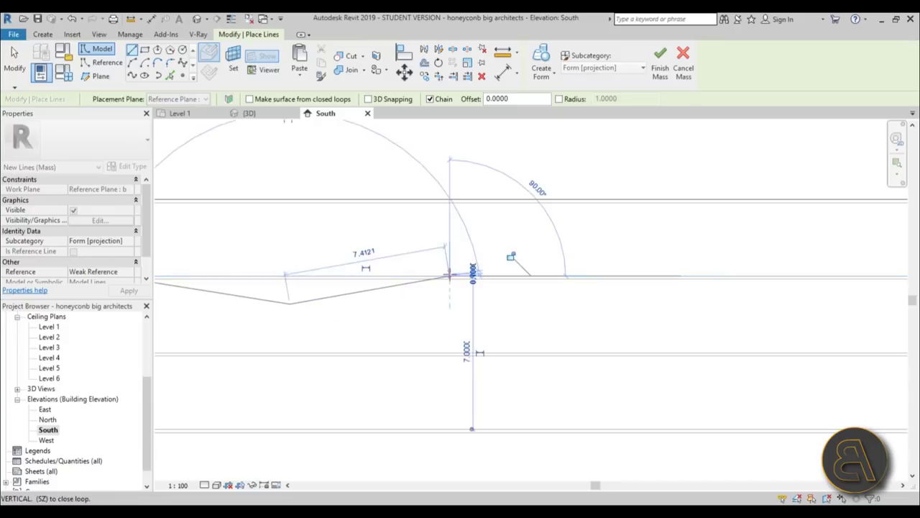
click(449, 200)
key(Escape)
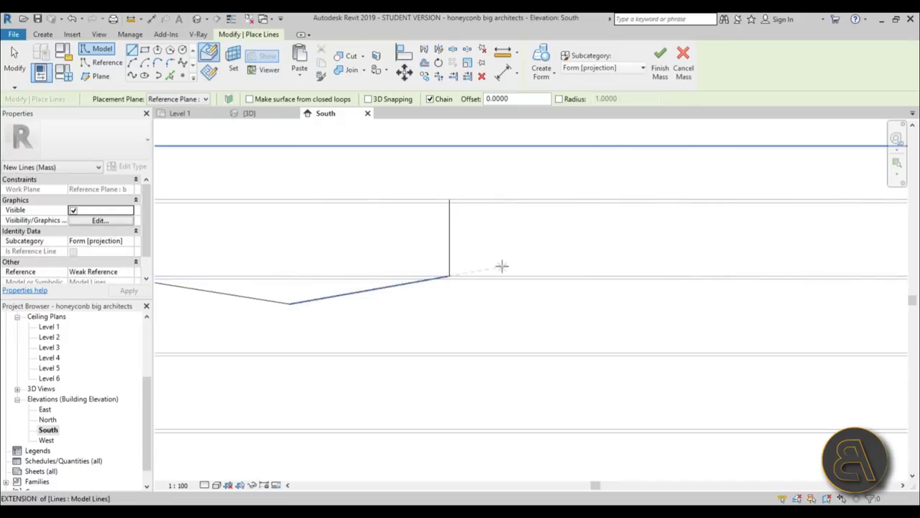
Continue the Level 5 zigzag with two more shallow V's to the slab's right end, and connect the peak between them to Level 6 vertically
click(449, 274)
scroll(478, 294, down, 4)
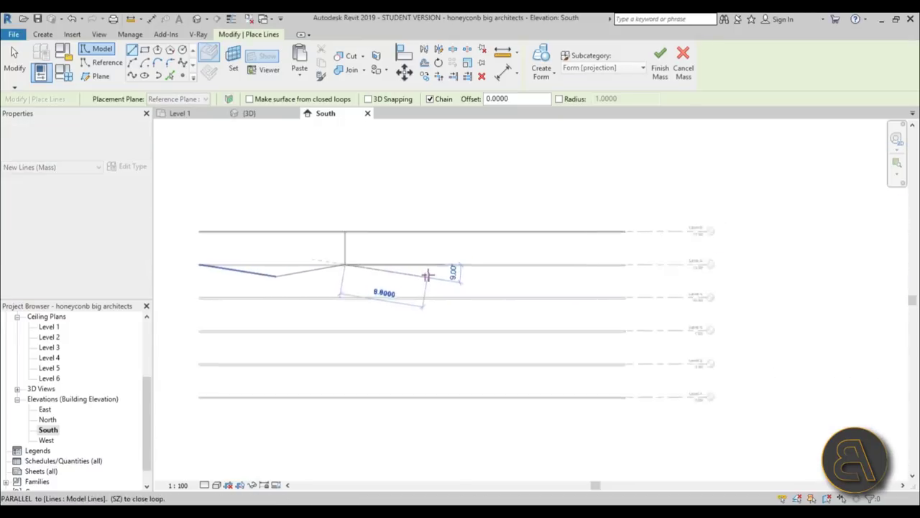
scroll(431, 274, up, 3)
click(477, 277)
scroll(550, 261, up, 3)
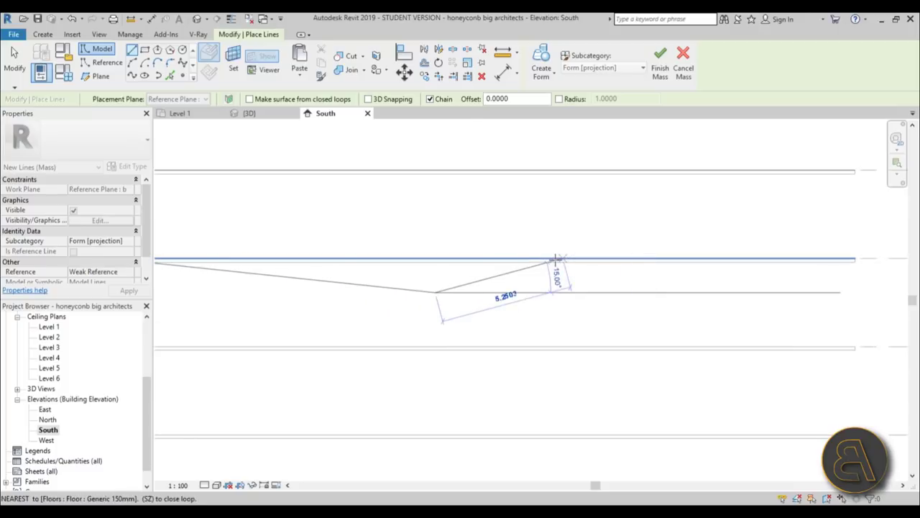
click(545, 258)
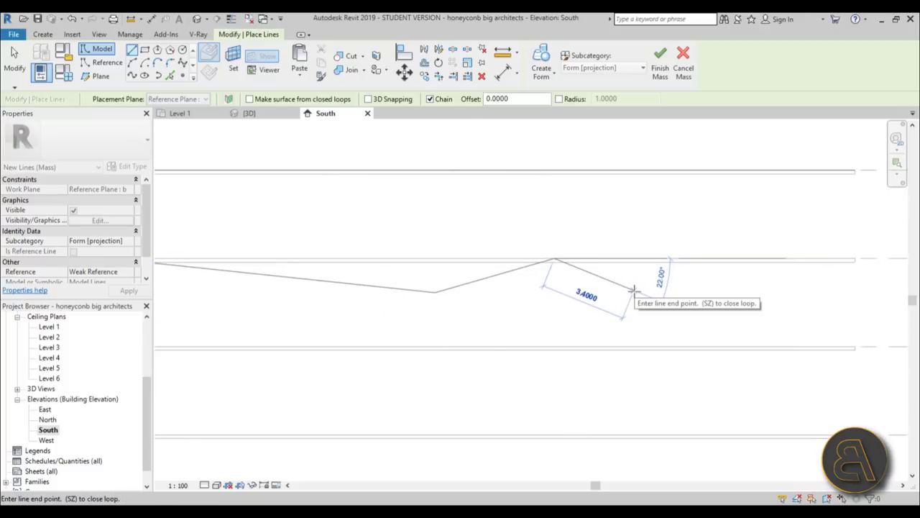
click(634, 290)
click(860, 258)
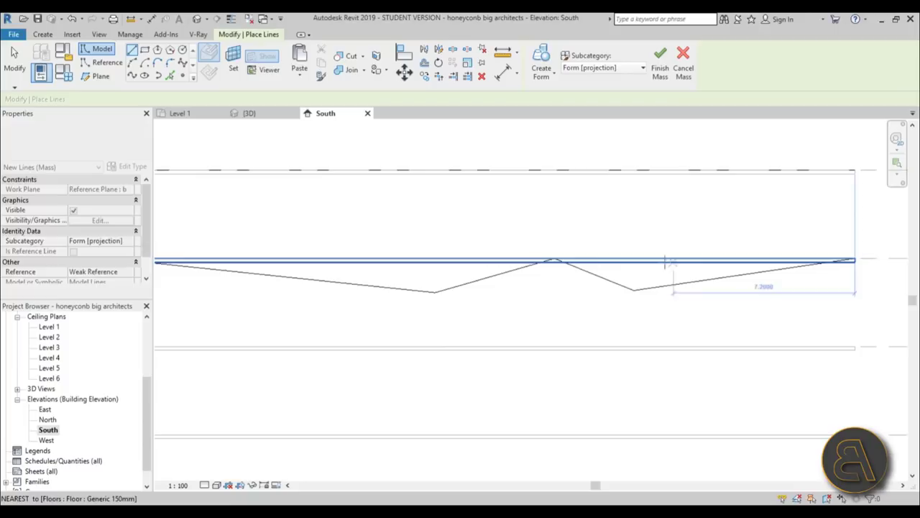
click(553, 259)
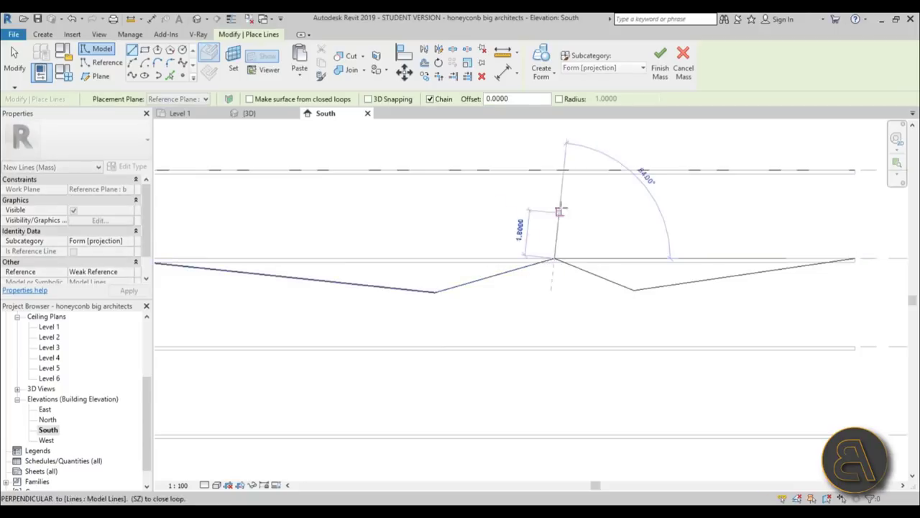
click(554, 169)
From the first valley, draw a vertical line about 2.2 m down to Level 4 and a line sloping down to the slab's left edge
scroll(571, 222, down, 4)
middle_drag(570, 230, 619, 246)
scroll(403, 244, up, 2)
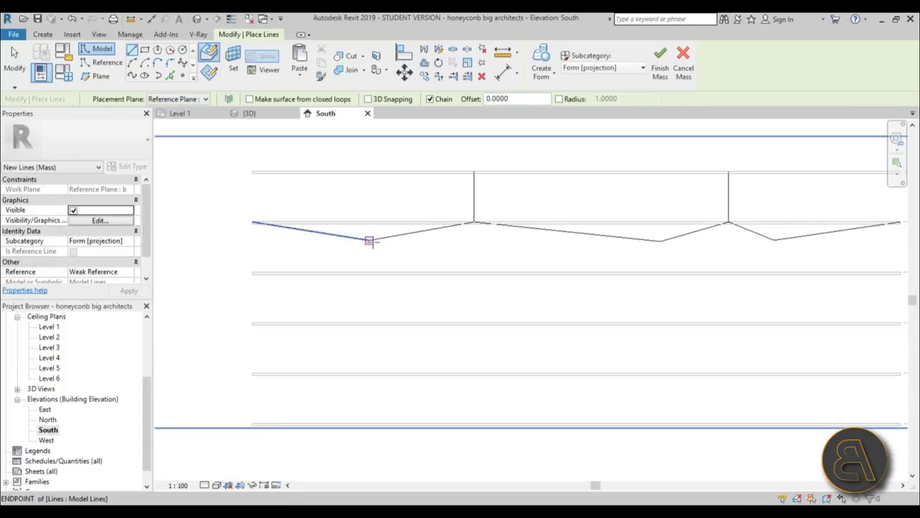
click(369, 241)
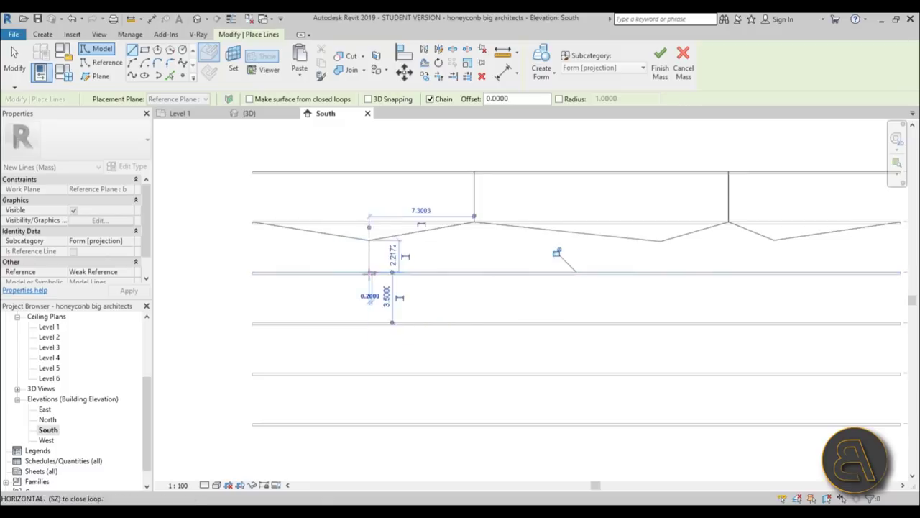
click(369, 272)
scroll(294, 278, up, 3)
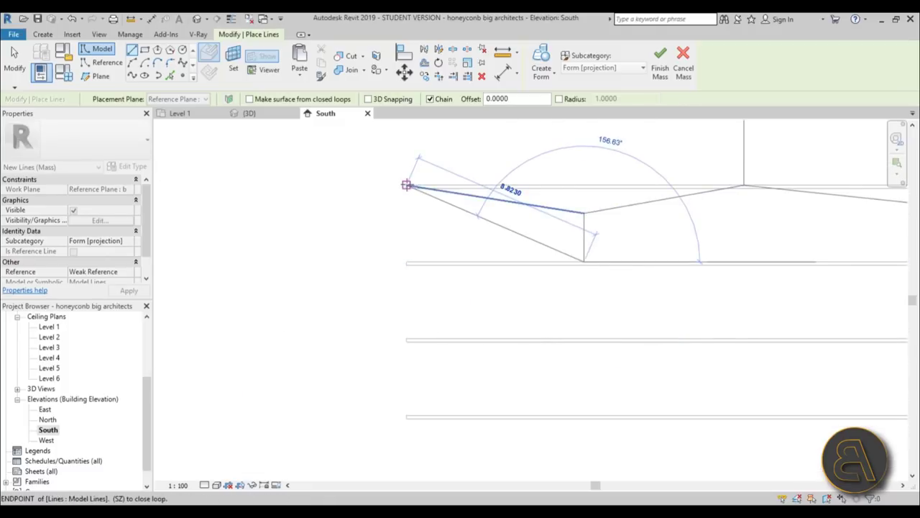
click(407, 292)
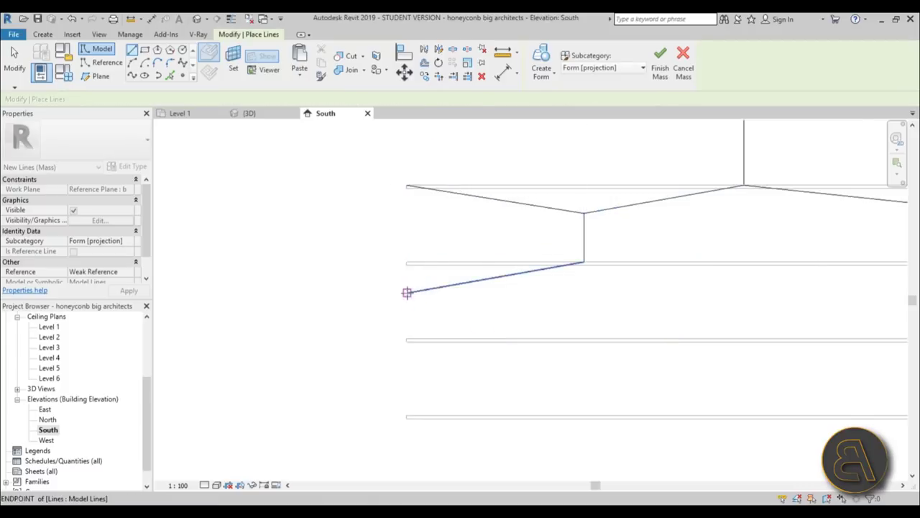
key(Escape)
scroll(419, 281, up, 2)
key(Escape)
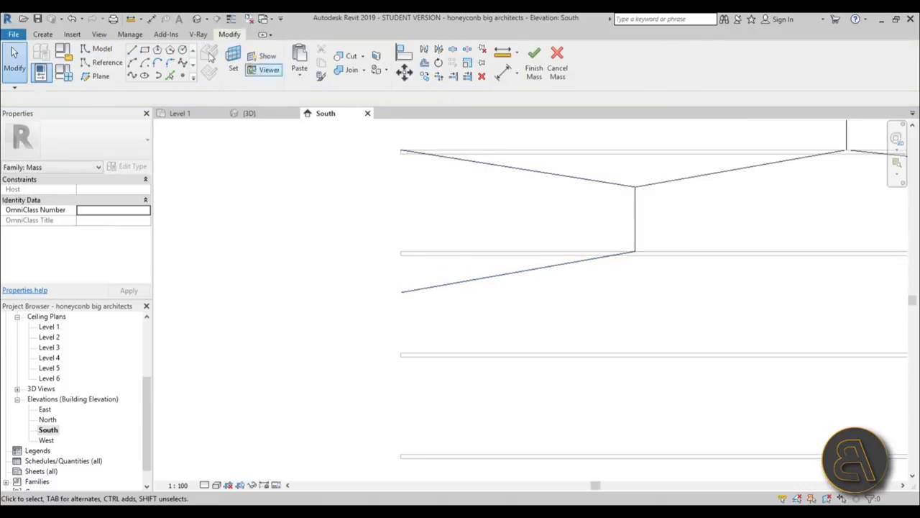
Draw a vertical line closing the leftmost cell from the Level 5 slab's left end down to the lower sloping line
click(131, 49)
click(401, 151)
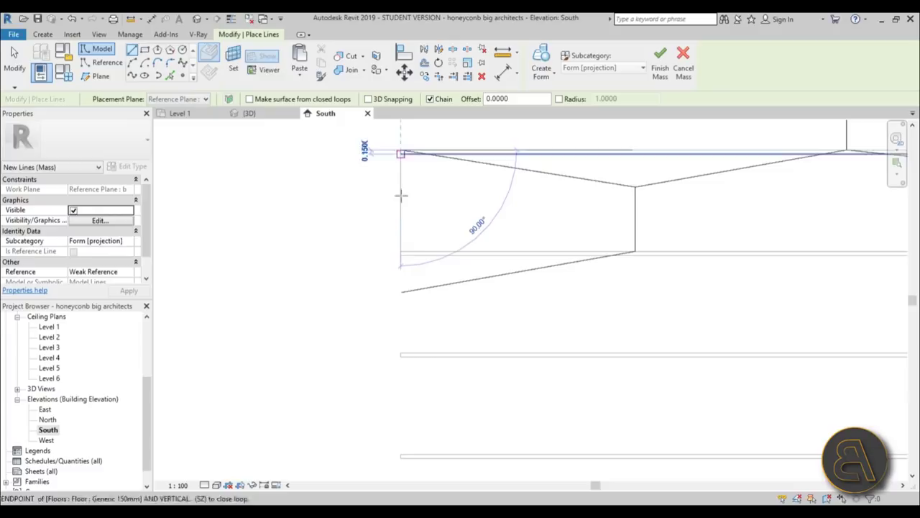
click(401, 290)
key(Escape)
key(Escape)
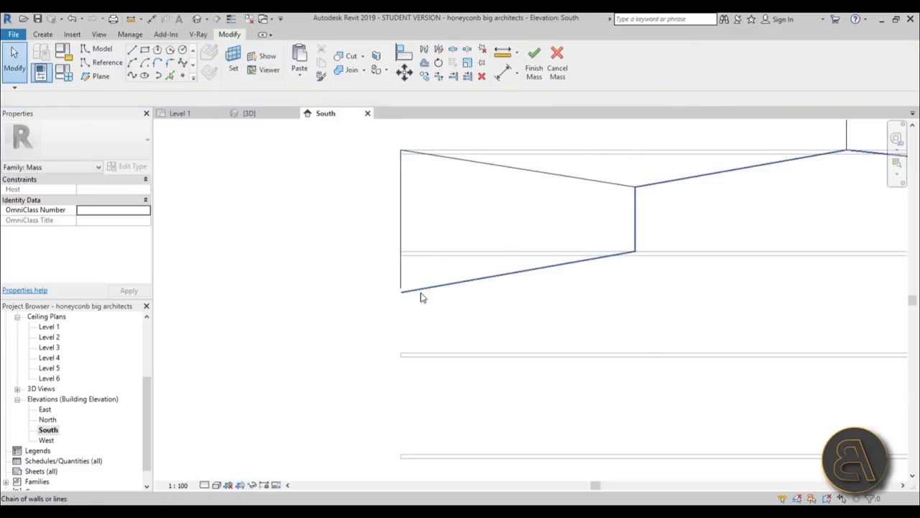
Trim the closing vertical line and the lower sloping line to a corner at the leftmost cell's bottom
key(t)
key(r)
click(421, 291)
click(400, 280)
key(Escape)
scroll(404, 290, up, 2)
key(Tab)
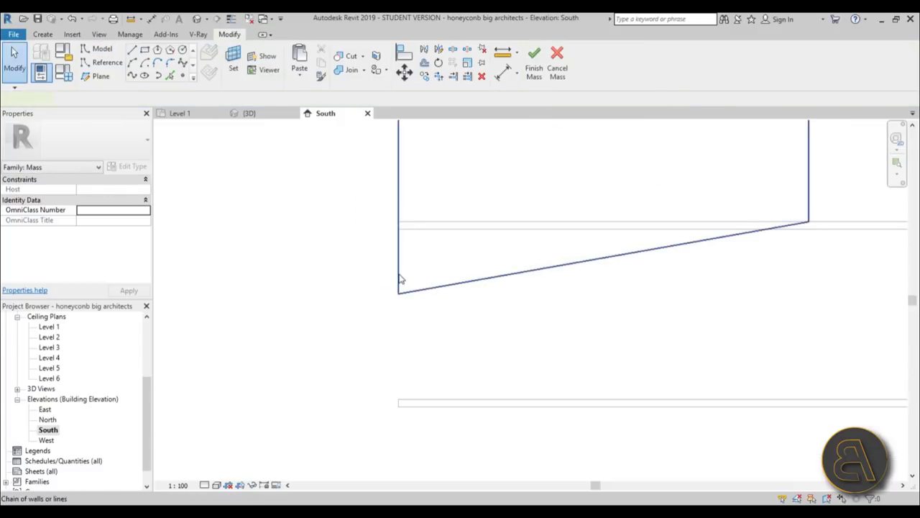
Delete the vertical line closing the left side of the leftmost cell
click(400, 276)
key(Escape)
click(399, 270)
scroll(343, 326, down, 2)
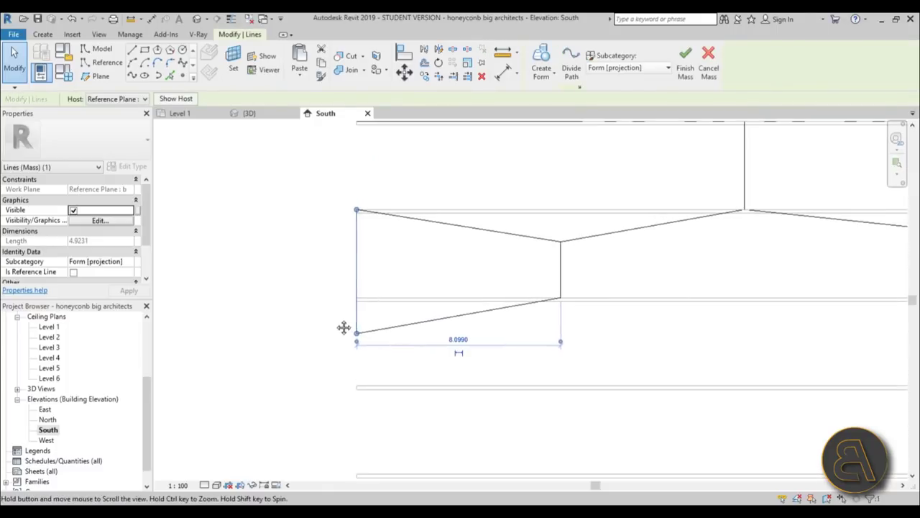
click(388, 271)
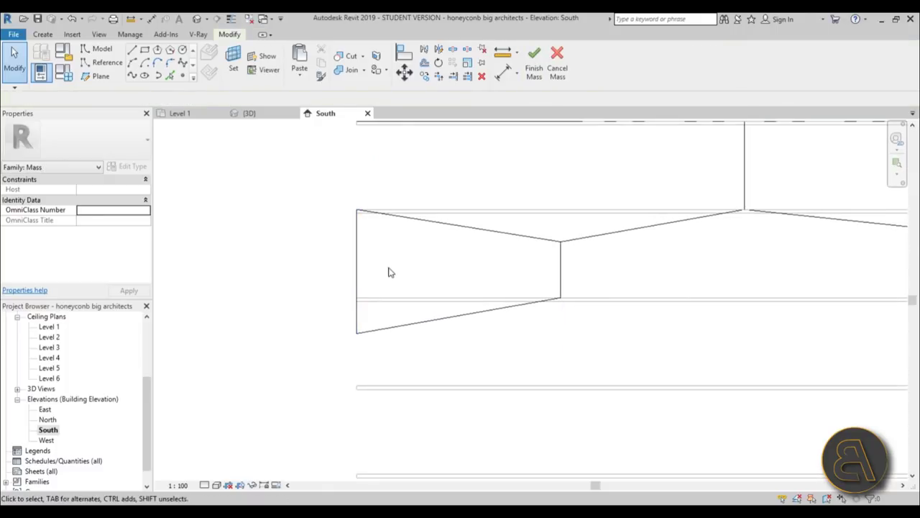
key(Tab)
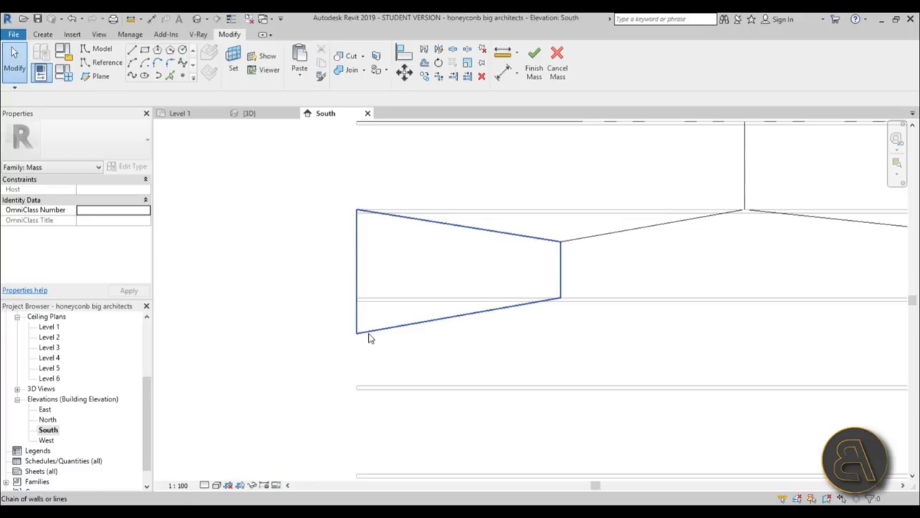
key(Tab)
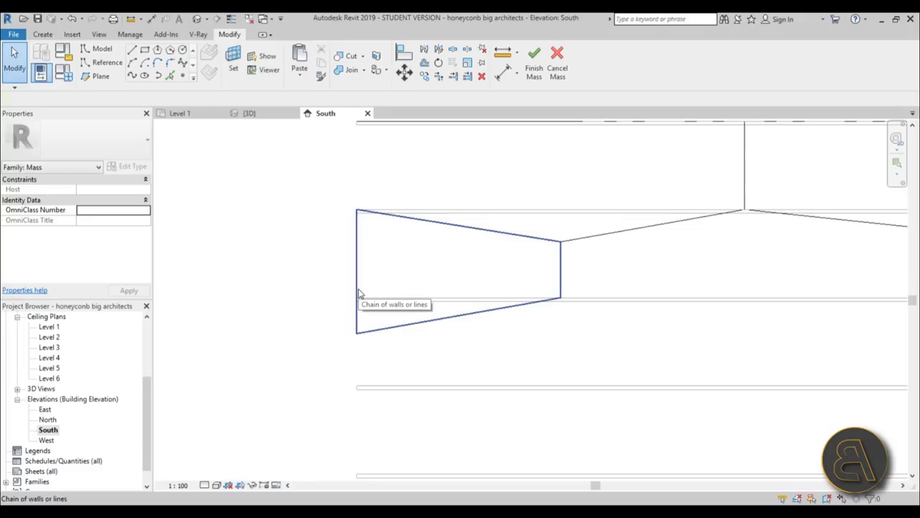
key(Tab)
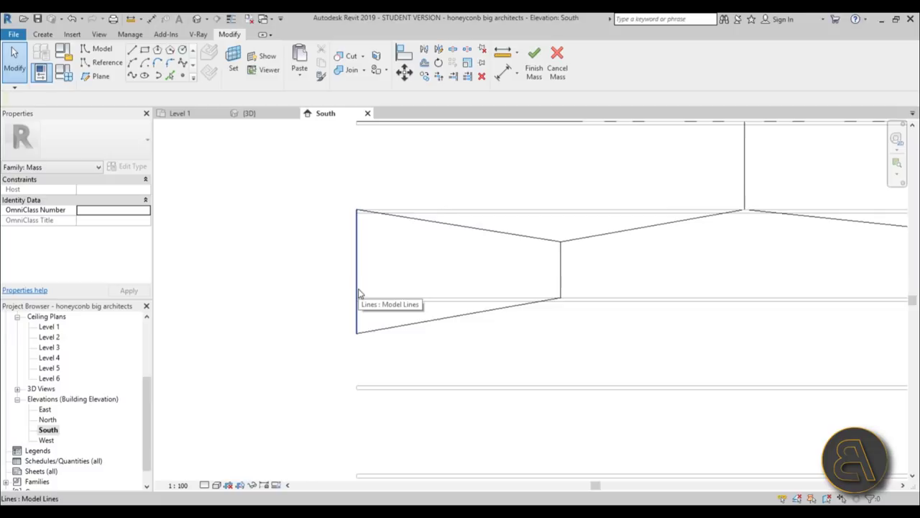
click(360, 294)
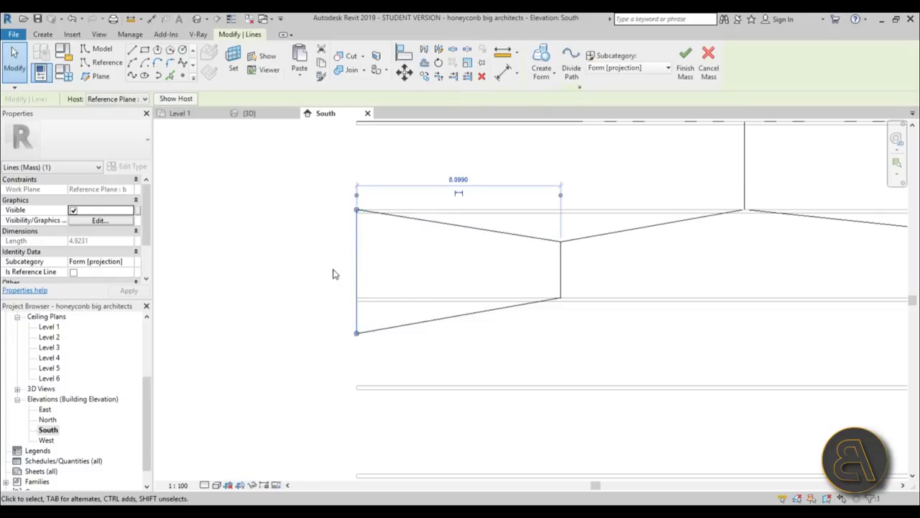
key(Delete)
Adjust the free end of the sloping line below Level 4 at the slab's left edge
click(379, 329)
scroll(374, 330, up, 3)
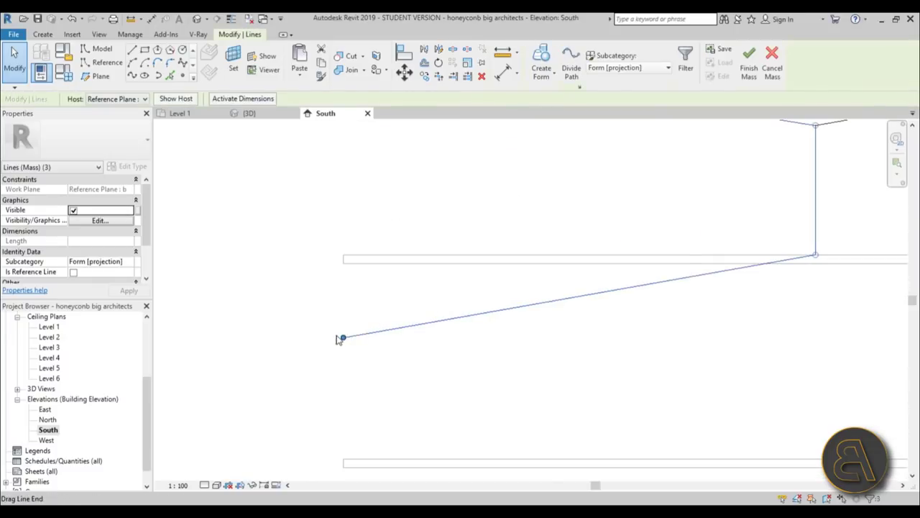
drag(339, 338, 343, 328)
click(330, 352)
scroll(235, 365, down, 3)
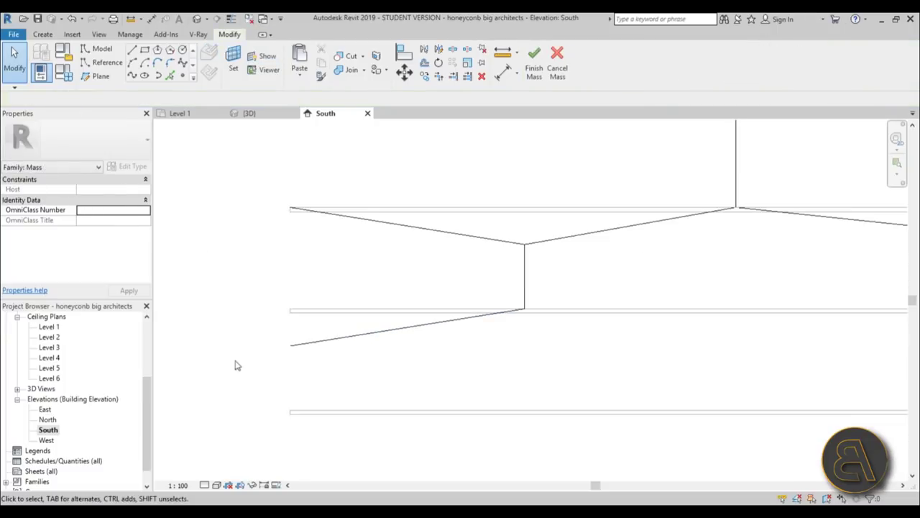
From the Level 4 joint of the leftmost cell, draw a line sloping down to the right, parallel to the long slanted line above
click(133, 51)
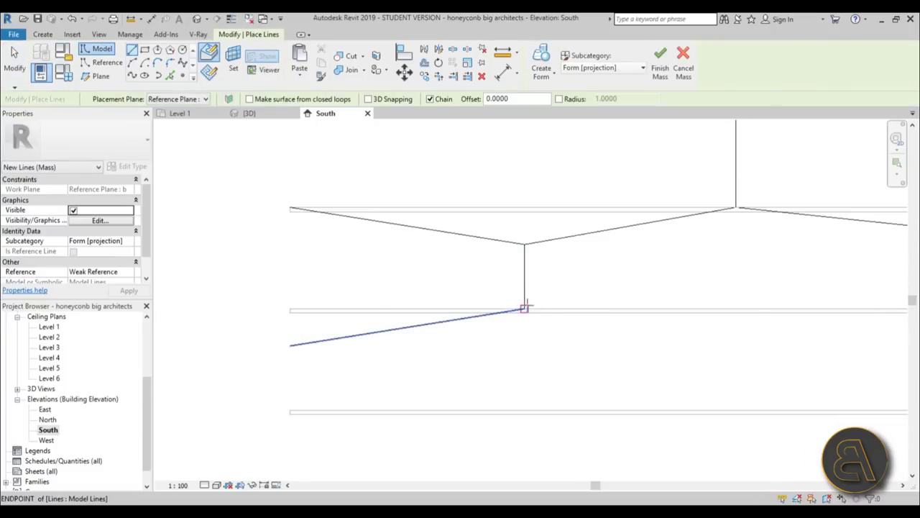
click(524, 309)
scroll(637, 352, down, 3)
scroll(505, 309, up, 1)
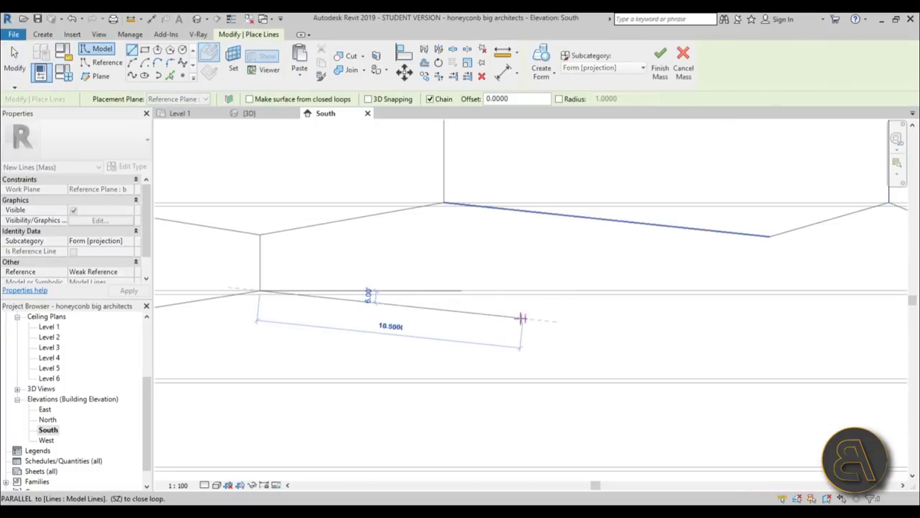
click(429, 307)
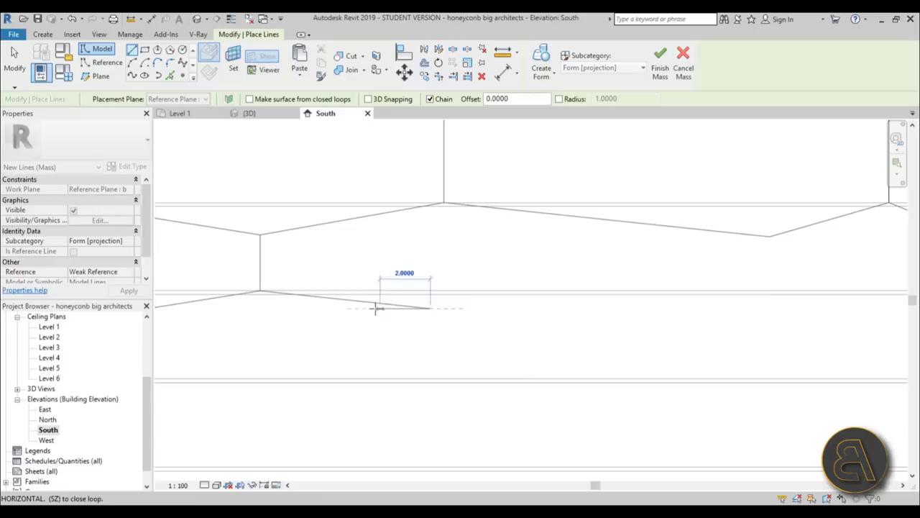
key(Escape)
Close the middle cell with a vertical line from the second valley to Level 4 and a slanted line to the open end, and lower its bottom vertex
click(770, 237)
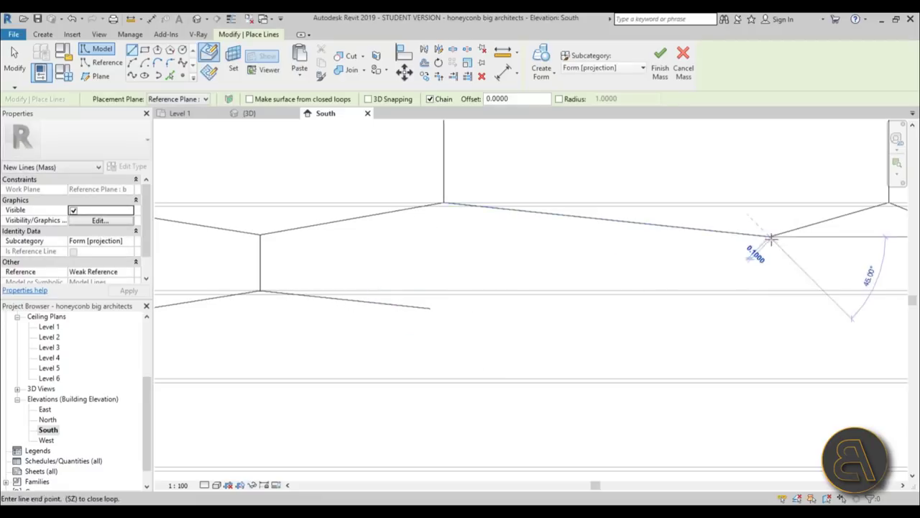
click(770, 290)
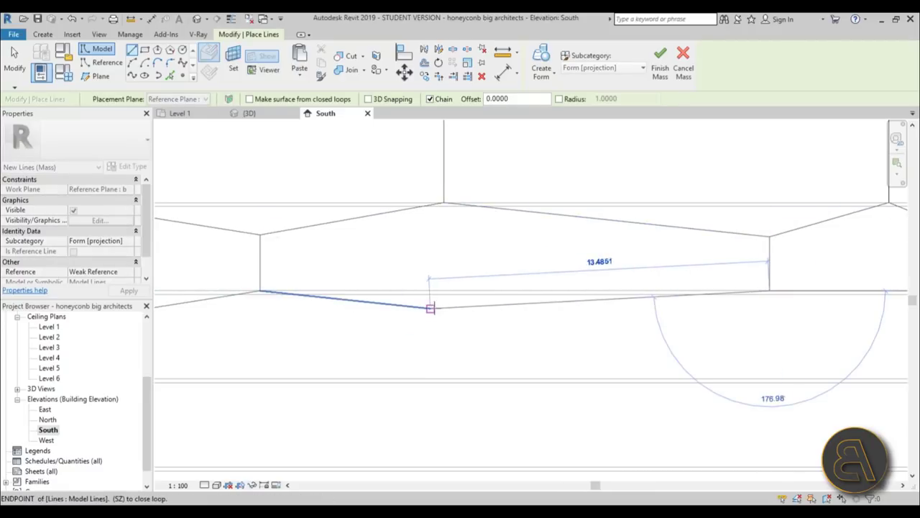
click(430, 307)
key(Escape)
drag(455, 312, 481, 331)
From the Level 4 joint at the middle cell's right side, draw a line about 4.2 m long sloping down right at 14 degrees
scroll(265, 263, down, 3)
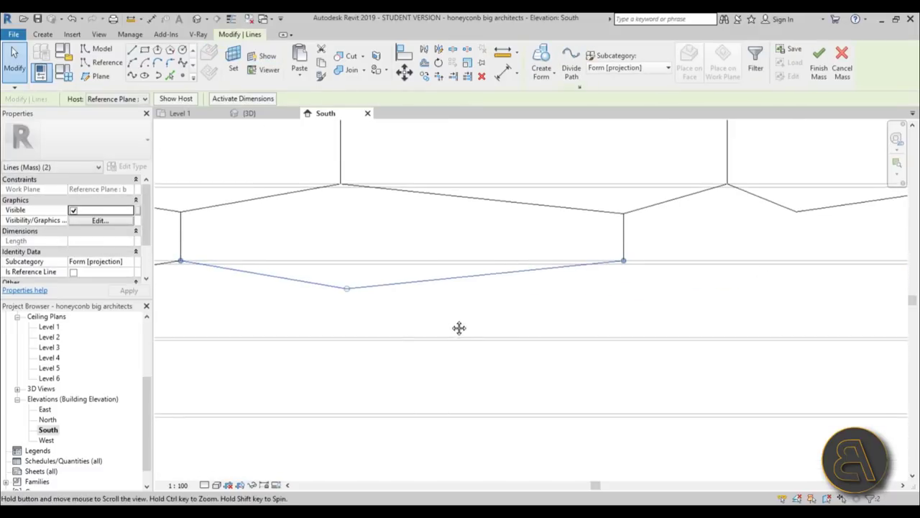
middle_drag(459, 328, 461, 330)
scroll(445, 330, down, 1)
middle_drag(405, 327, 367, 334)
scroll(590, 308, up, 3)
middle_drag(590, 308, 366, 312)
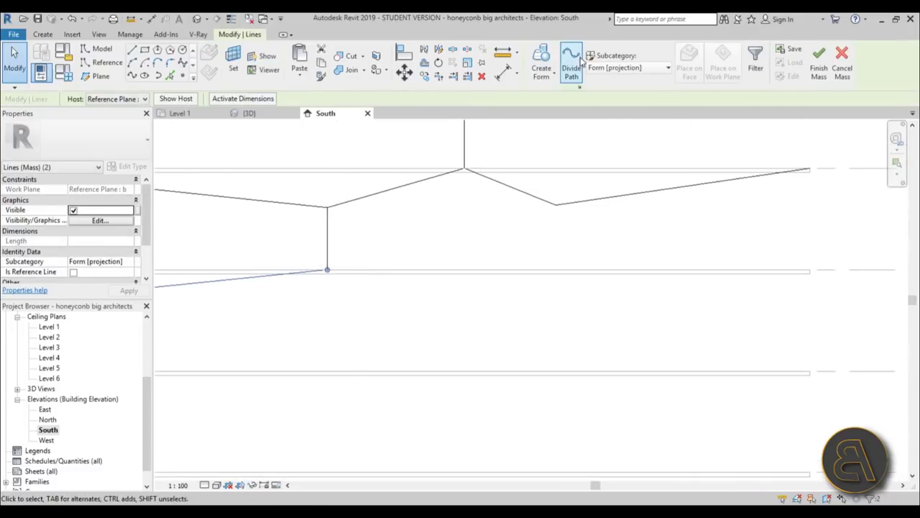
click(133, 49)
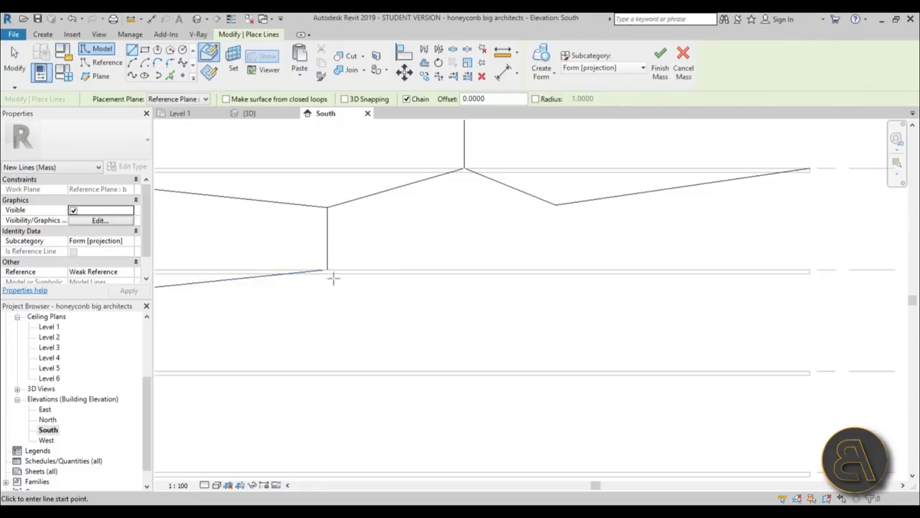
click(328, 270)
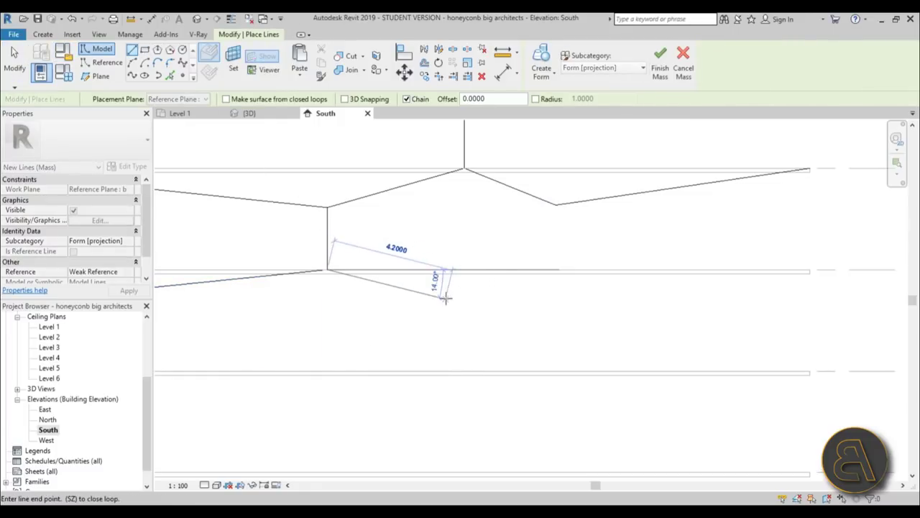
click(450, 299)
key(Escape)
Close the small hexagonal cell with a vertical line from the right valley to Level 4 and a slanted line to the open end
click(556, 205)
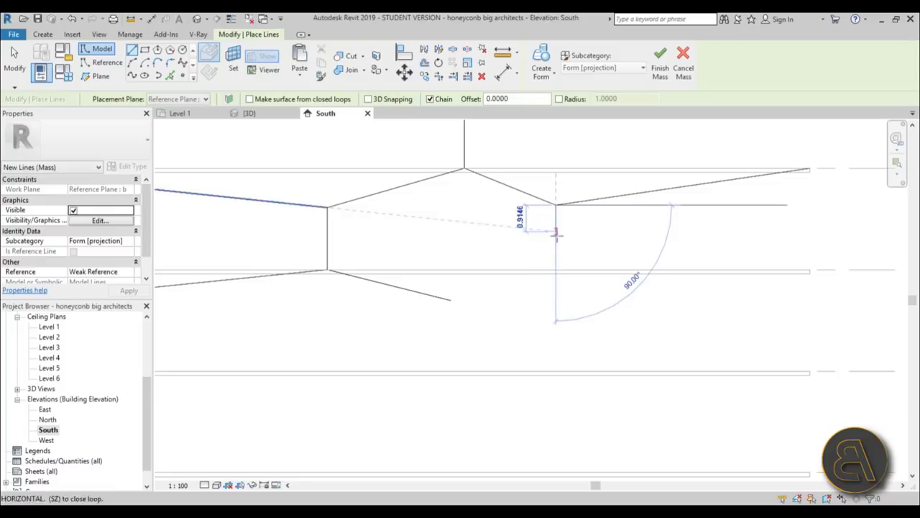
click(556, 270)
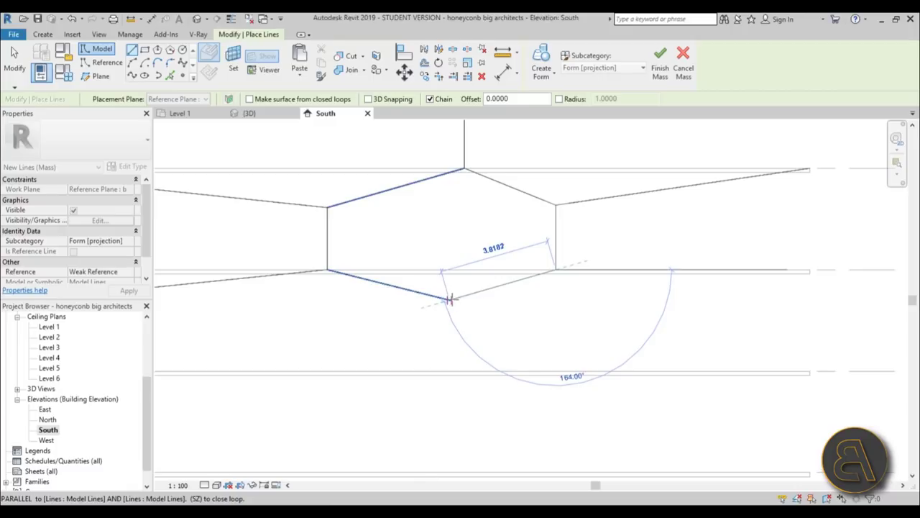
scroll(449, 300, up, 5)
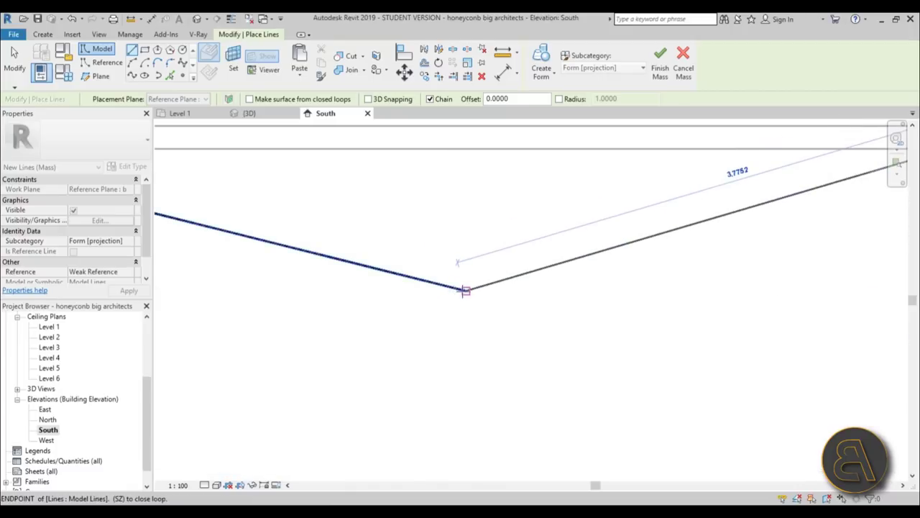
scroll(464, 291, down, 5)
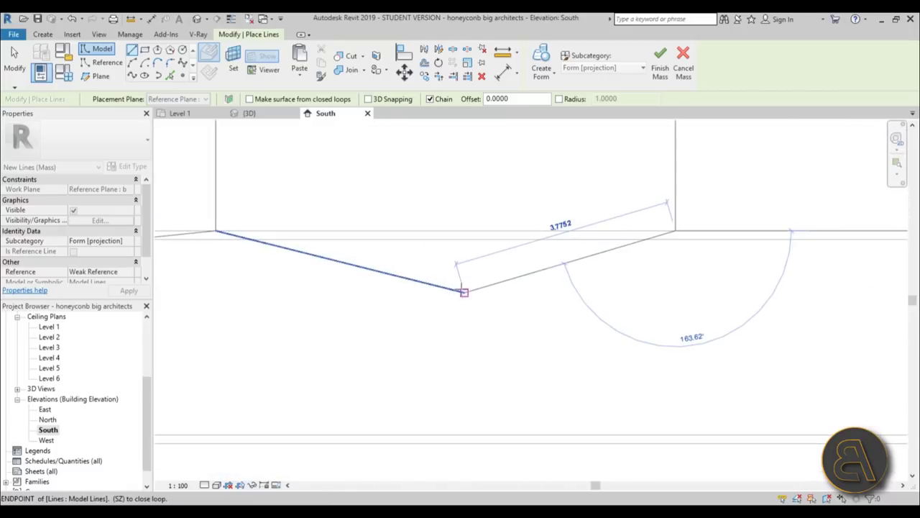
click(463, 290)
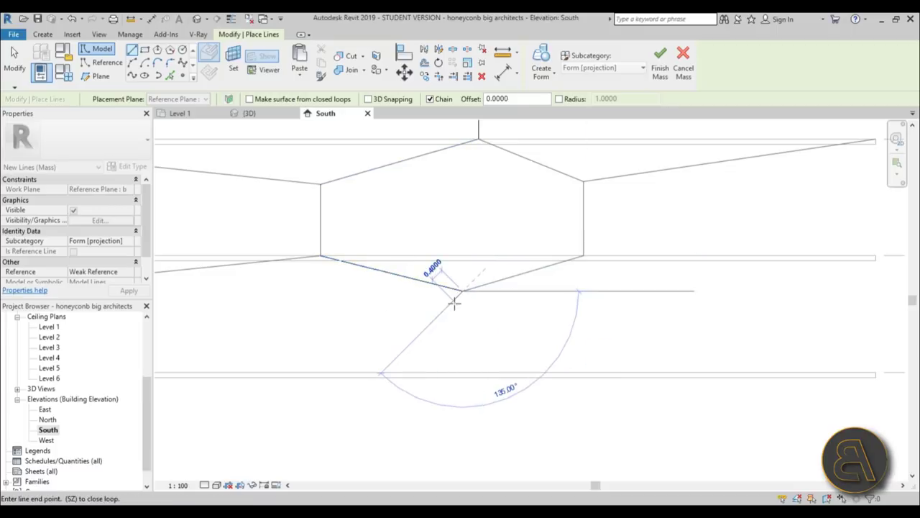
key(Escape)
From the small hexagon's right joint on Level 4, draw a line about 8.9 m long sloping down to the slab's right edge
click(580, 256)
middle_drag(626, 281, 382, 281)
click(633, 286)
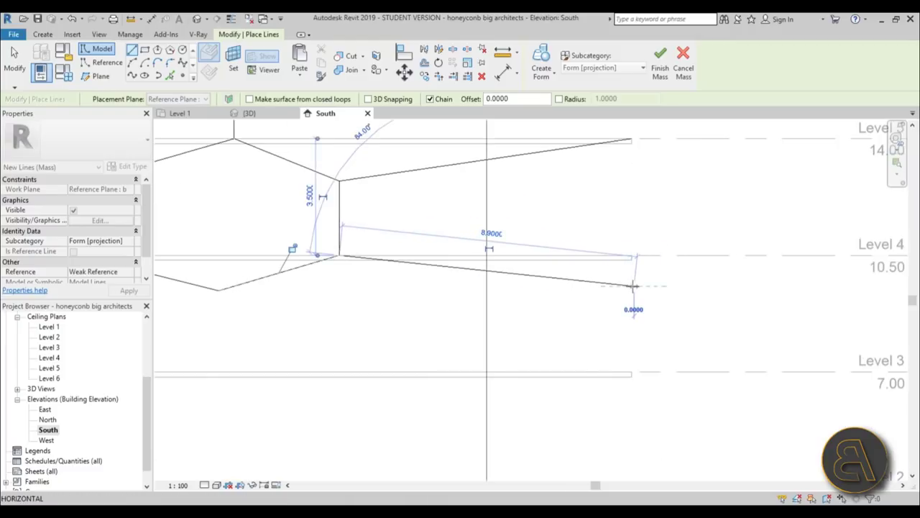
Draw a vertical line from the bottom vertex of the long middle cell down to Level 3
scroll(633, 288, down, 4)
scroll(425, 263, up, 4)
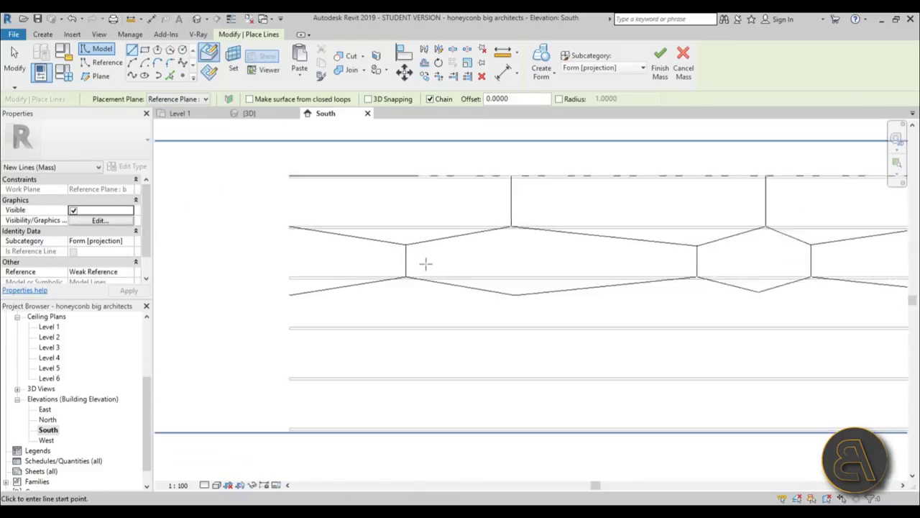
scroll(530, 305, up, 2)
click(527, 295)
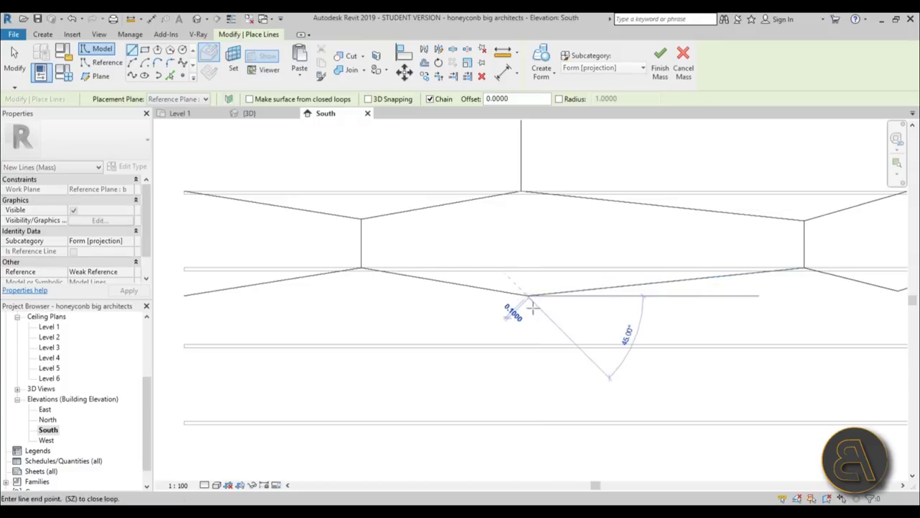
click(529, 345)
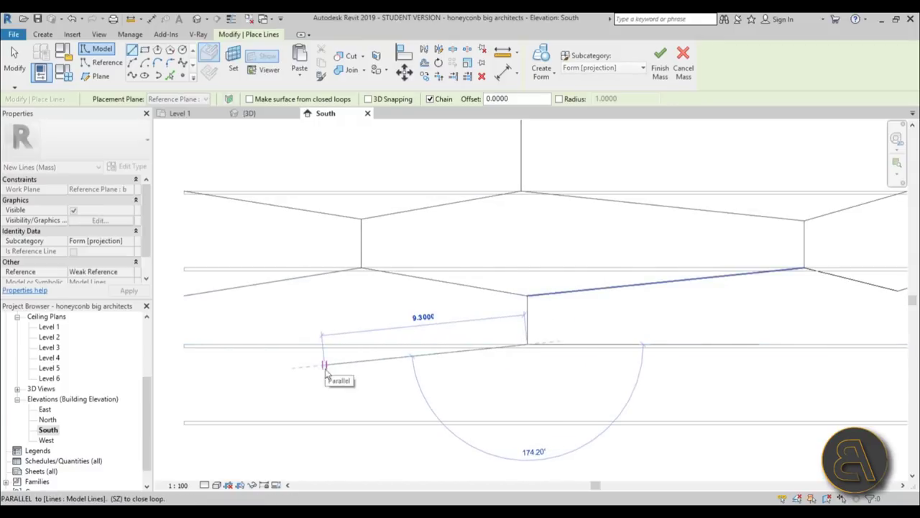
key(Escape)
From the new Level 3 joint, draw a line about 6.6 m down left, parallel to the one above, and continue up to the slab's left end
scroll(700, 136, down, 1)
click(571, 292)
scroll(463, 309, up, 2)
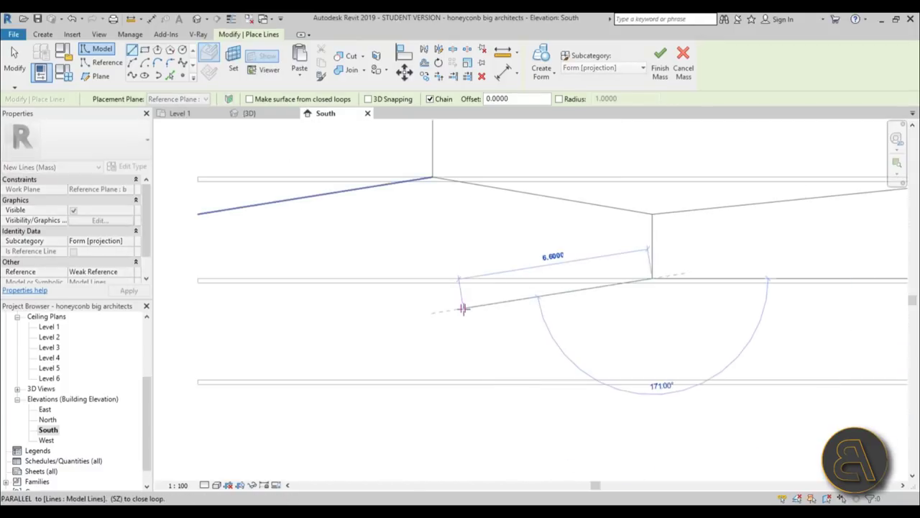
click(464, 308)
click(198, 278)
click(15, 61)
From the same Level 3 joint, draw a line sloping gently down to the right, ending between Levels 3 and 2
click(133, 50)
click(652, 278)
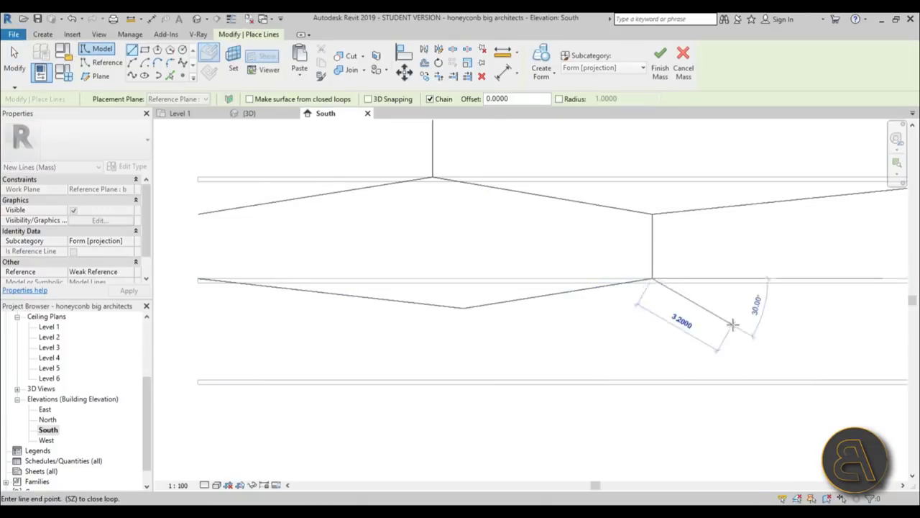
scroll(735, 323, down, 1)
middle_drag(849, 310, 440, 331)
click(476, 332)
key(Escape)
Close the long cell with a vertical line from the small hexagon's bottom vertex to Level 3 and a slanted line to the open end
click(634, 257)
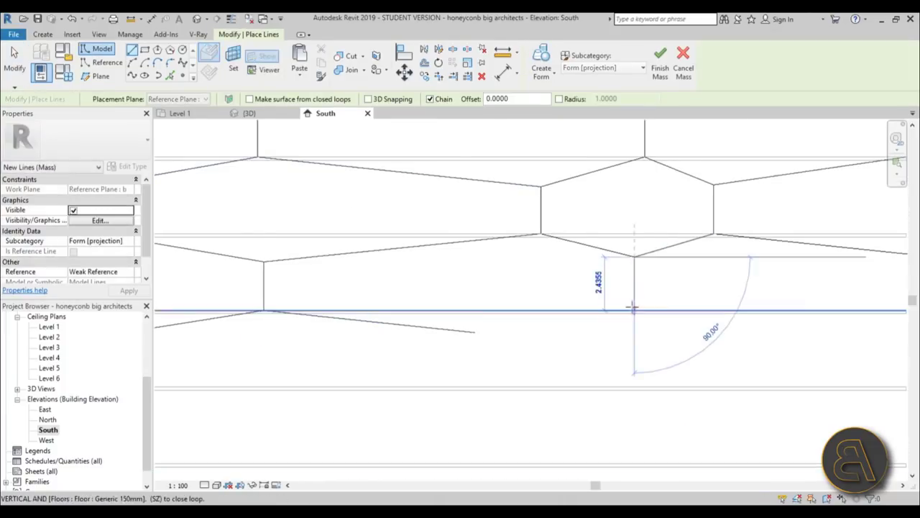
click(634, 310)
click(477, 332)
key(Escape)
From the second Level 3 joint, draw a line down to a valley and back up to the Level 3 slab's right end
scroll(634, 310, up, 1)
middle_drag(634, 310, 360, 306)
click(360, 306)
click(517, 335)
click(673, 308)
key(Escape)
Draw a vertical line from the first valley below Level 3 to Level 2, continuing with a line sloping down to the slab's left edge
scroll(609, 361, down, 2)
middle_drag(609, 361, 861, 291)
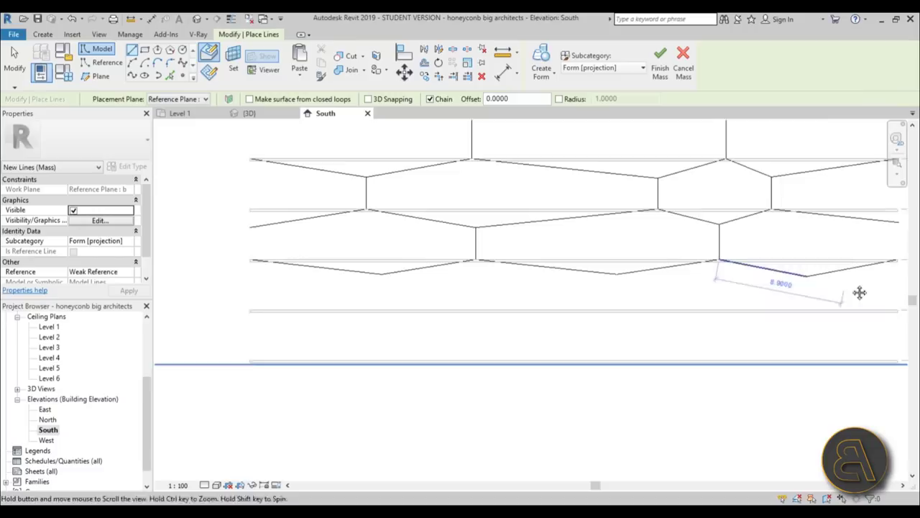
click(380, 267)
click(381, 314)
click(202, 340)
key(Escape)
From the first Level 2 joint, draw a line about 7.4 m long sloping down right, parallel to the slanted line above
click(467, 299)
middle_drag(626, 316, 381, 318)
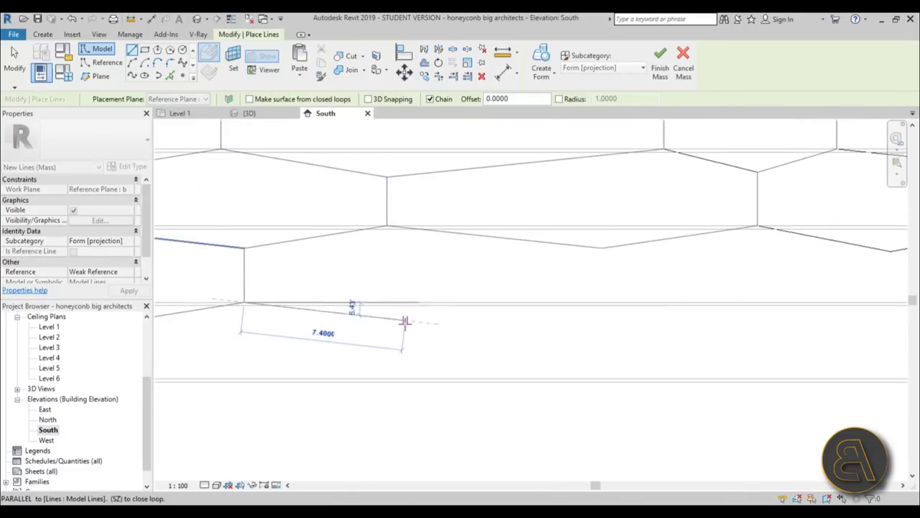
click(406, 321)
key(Escape)
Close the next cell with a vertical line from the second valley below Level 3 to Level 2 and a slanted line to the open end
click(601, 248)
click(602, 302)
click(407, 321)
key(Escape)
Complete the bottom row with the next valley below Level 2, a vertical from the last upper valley and a sloping line to the right edge
middle_drag(604, 324, 399, 316)
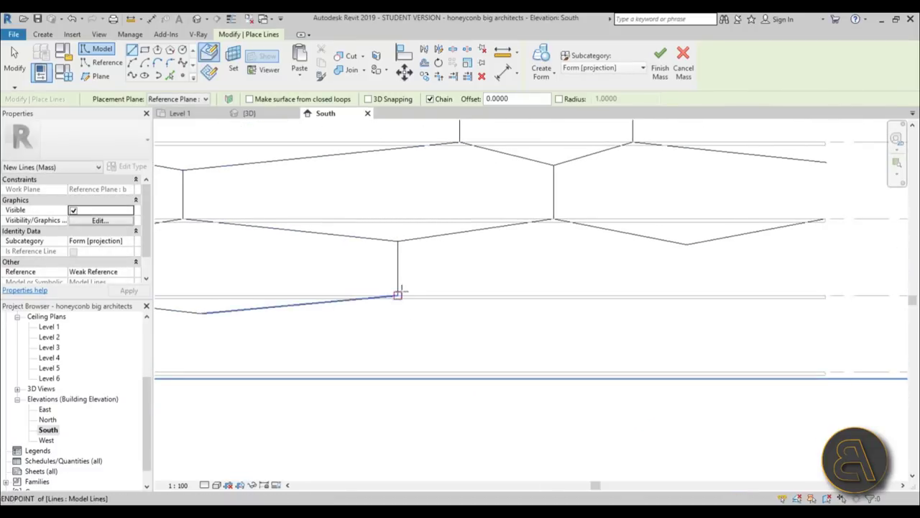
click(399, 295)
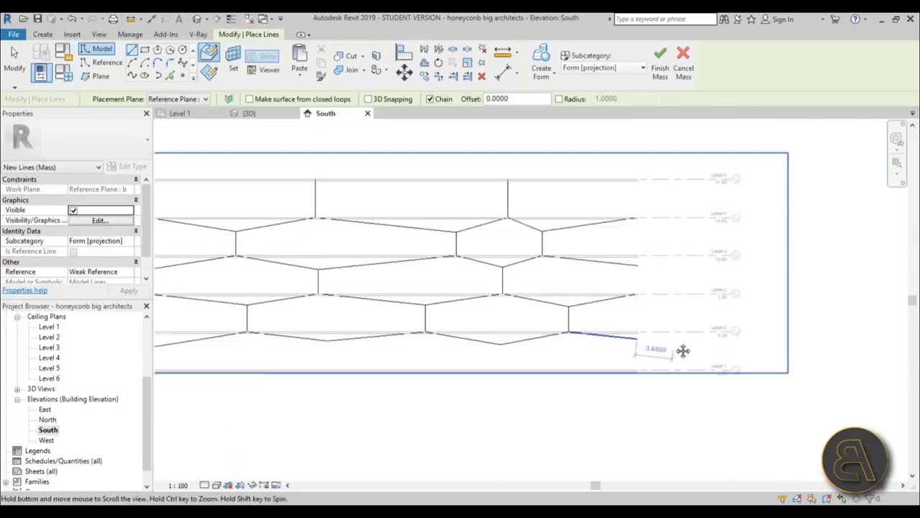
key(Escape)
key(Escape)
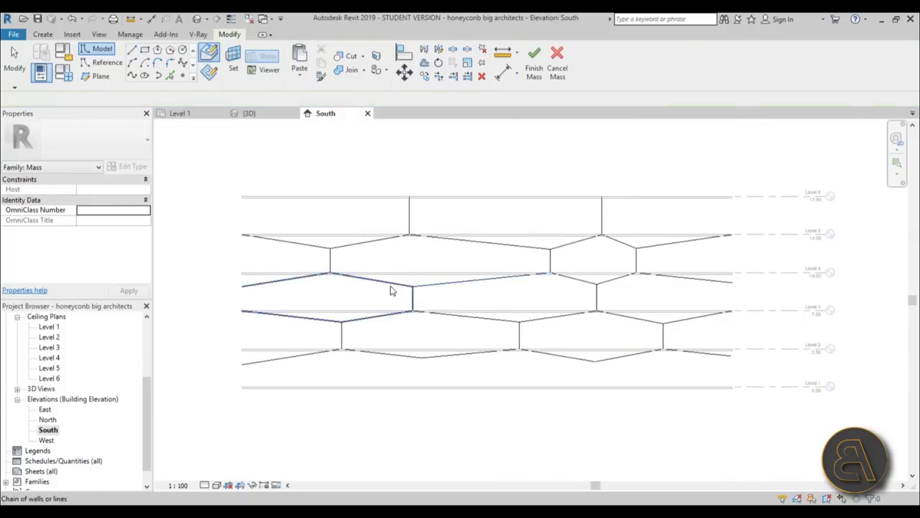
scroll(522, 296, down, 1)
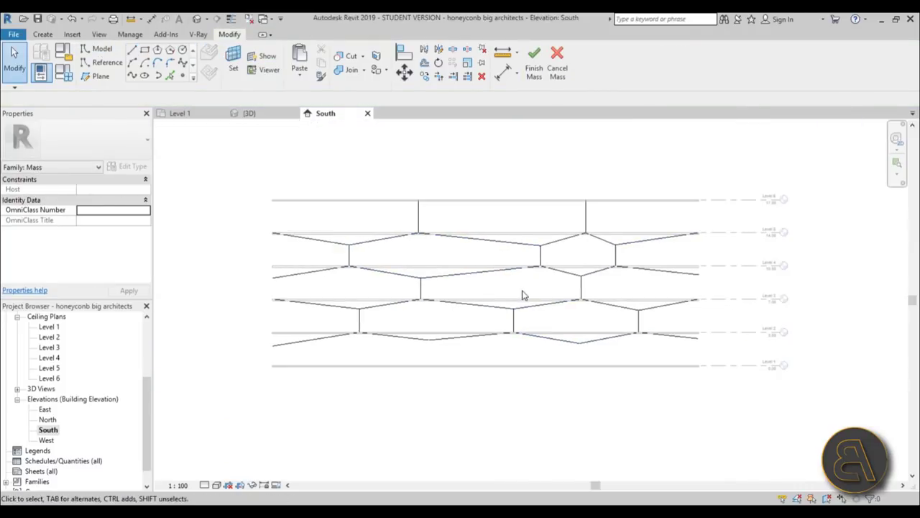
In the 3D view, create a surface form from the 45 m model line along the top slab's front edge
click(196, 19)
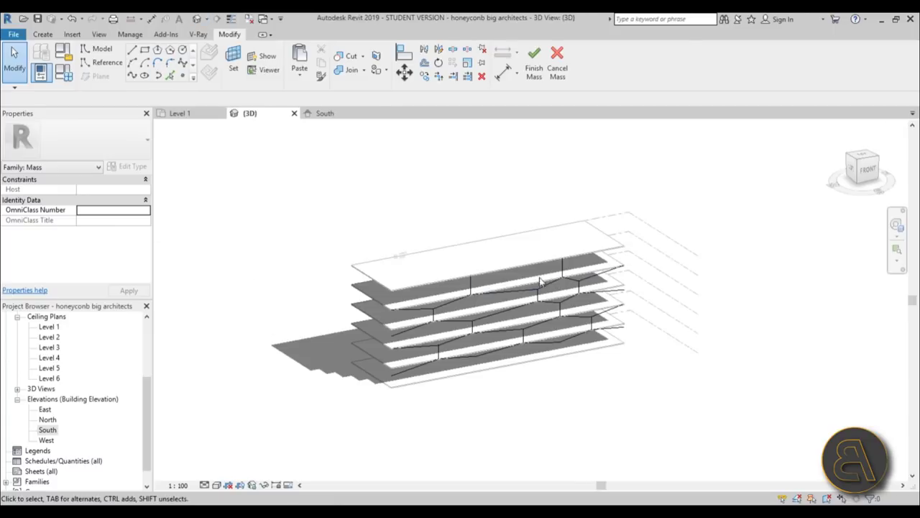
shift+middle_drag(518, 288, 514, 328)
scroll(374, 266, up, 3)
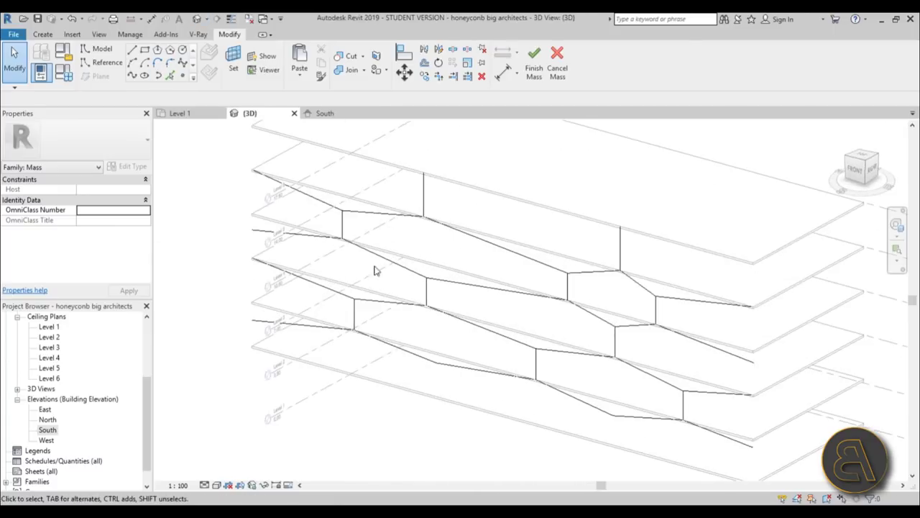
scroll(438, 273, down, 3)
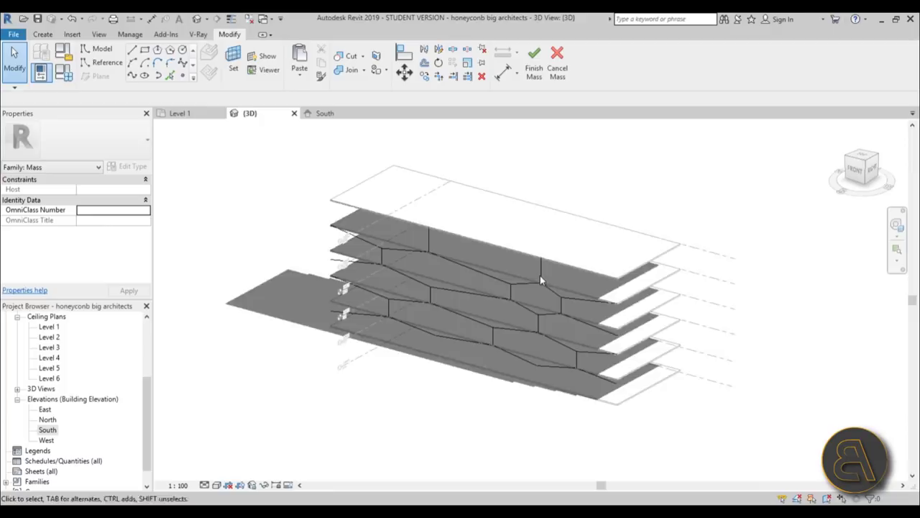
scroll(541, 278, up, 3)
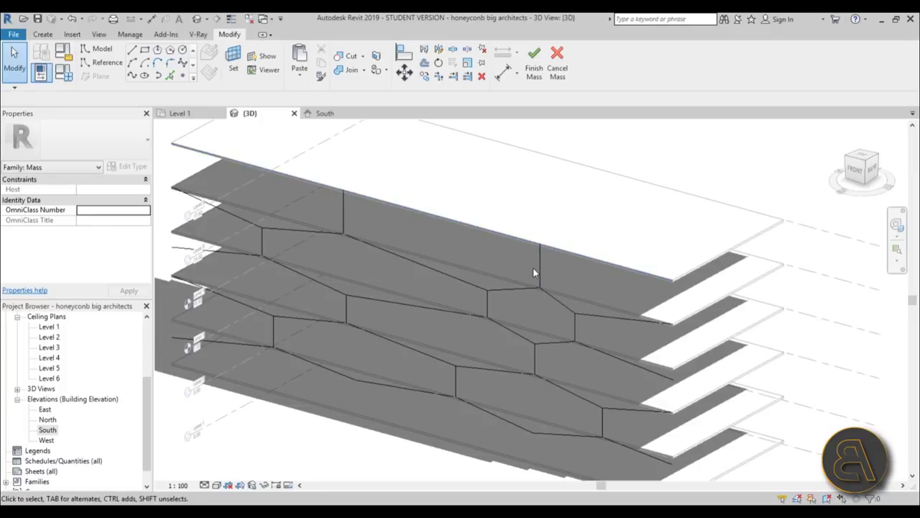
scroll(503, 263, down, 2)
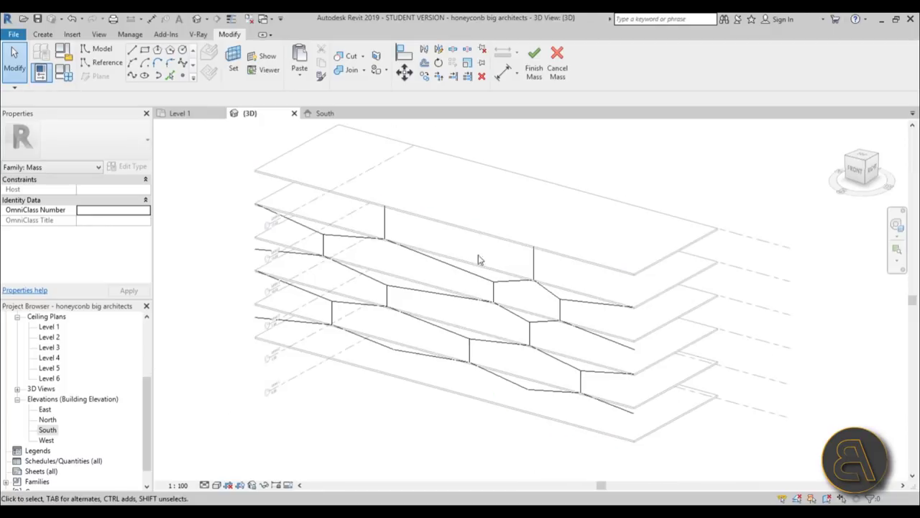
scroll(314, 195, up, 4)
click(316, 185)
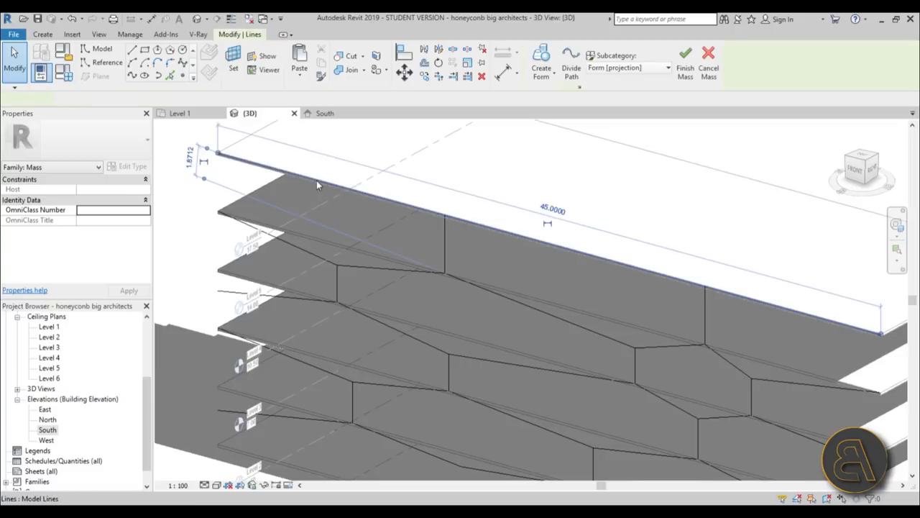
scroll(323, 188, down, 3)
scroll(323, 188, up, 2)
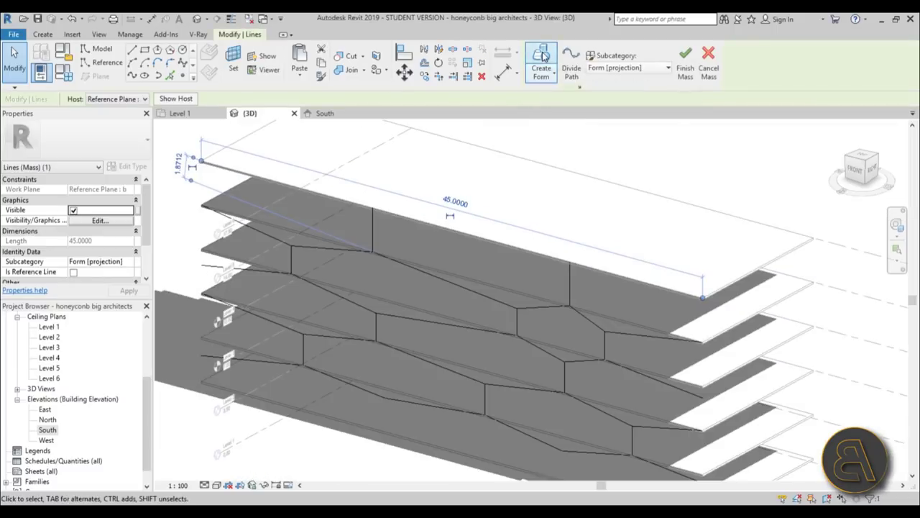
click(544, 57)
Move the roof surface's back edge out in front of the facade and set the surface's depth to 4 m
scroll(476, 207, down, 3)
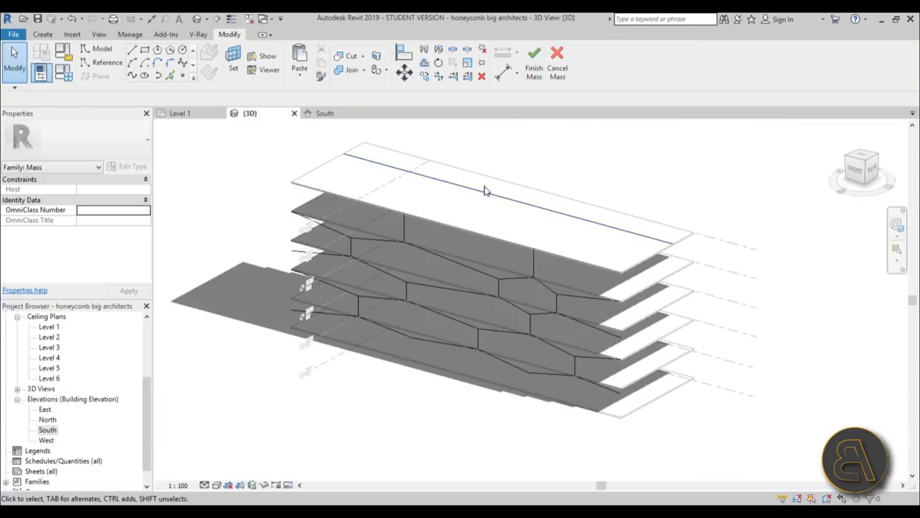
click(481, 195)
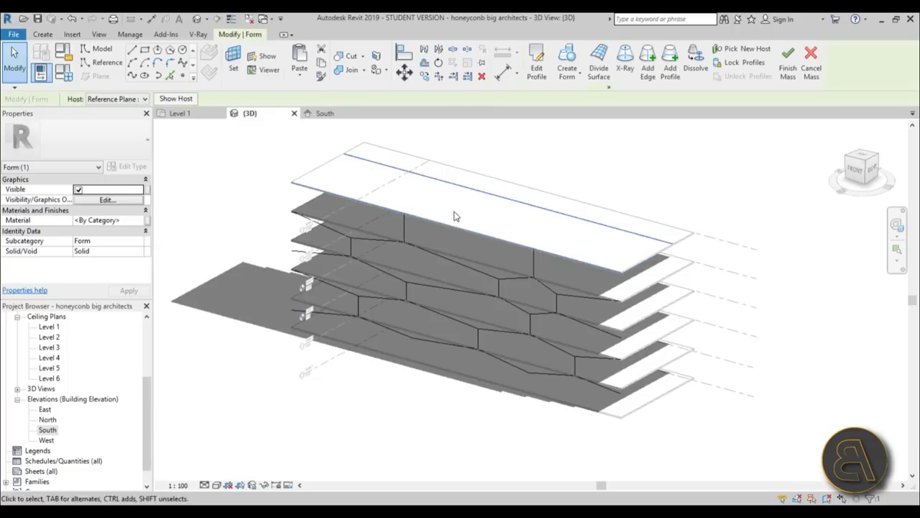
scroll(485, 186, up, 2)
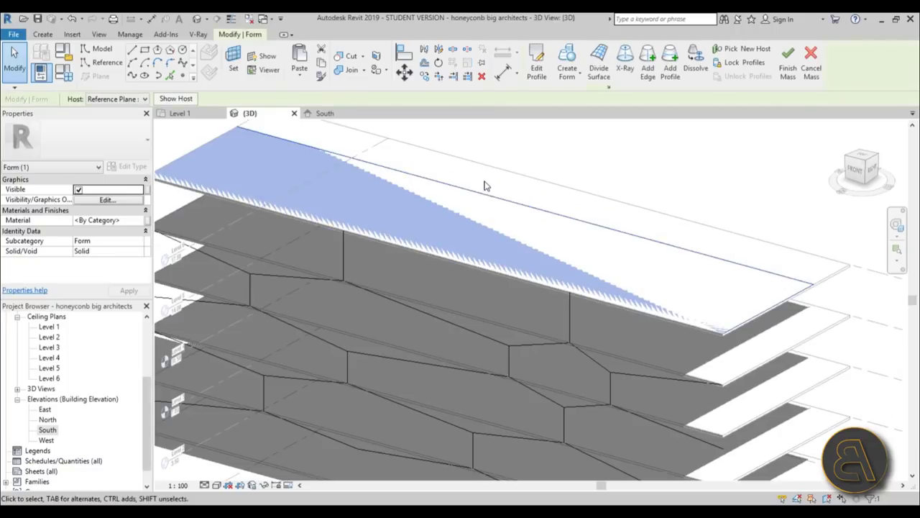
key(Escape)
click(518, 204)
scroll(519, 206, down, 2)
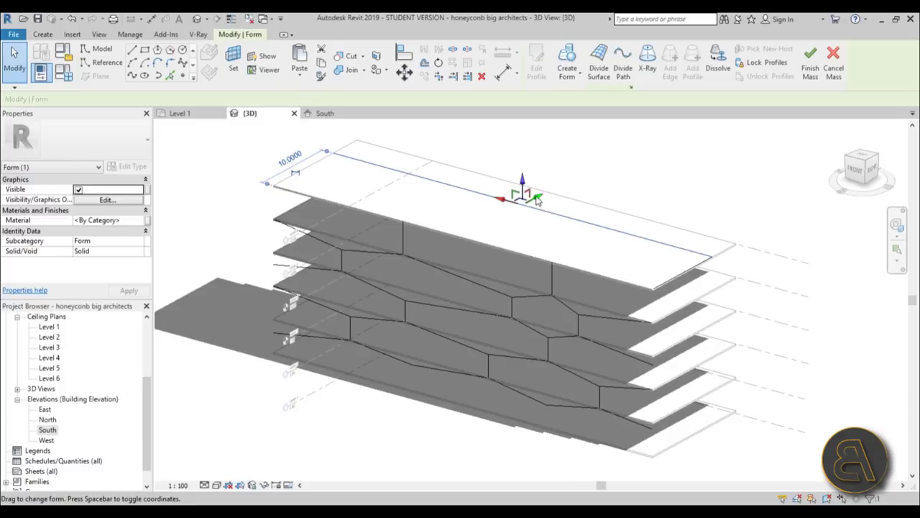
drag(538, 198, 463, 268)
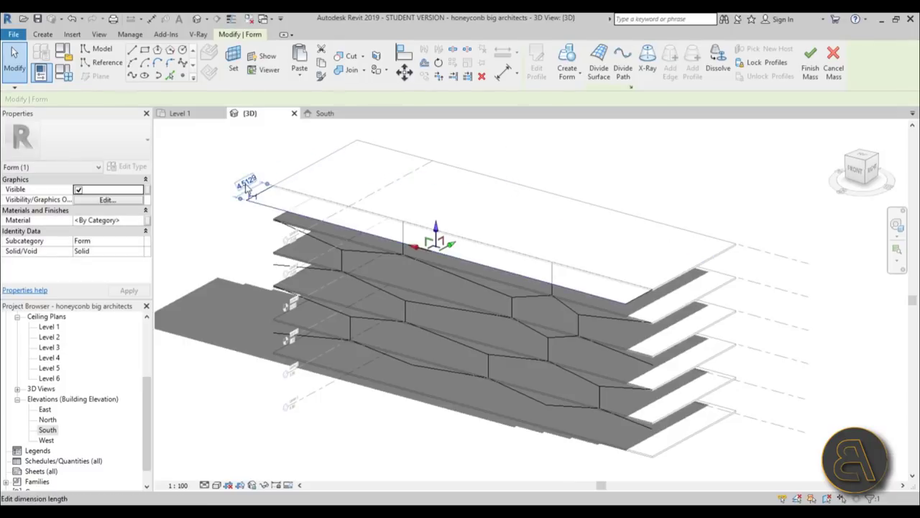
text(4)
key(Return)
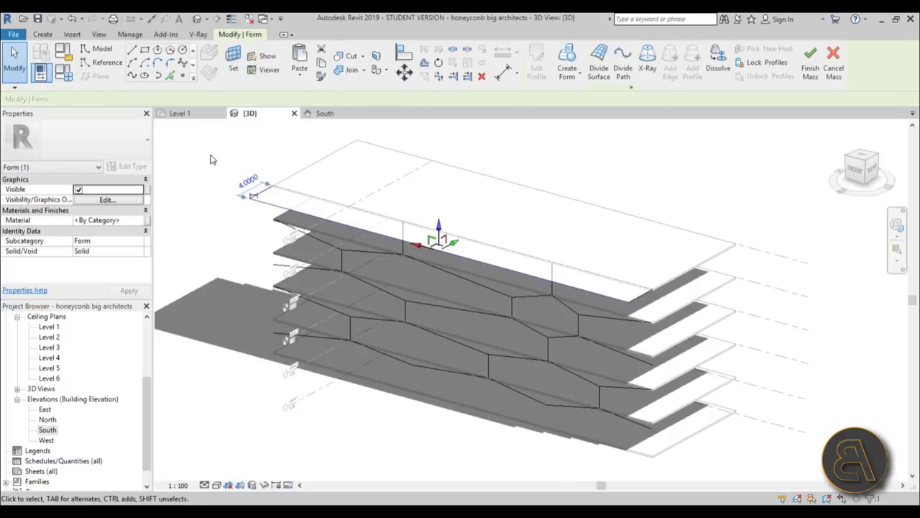
Create a surface form from the chain of sloping, short and vertical lines at the left end of the honeycomb's top row
click(221, 205)
mouse_move(331, 384)
shift+middle_down()
mouse_move(319, 343)
mouse_move(326, 376)
shift+middle_up()
scroll(325, 231, up, 2)
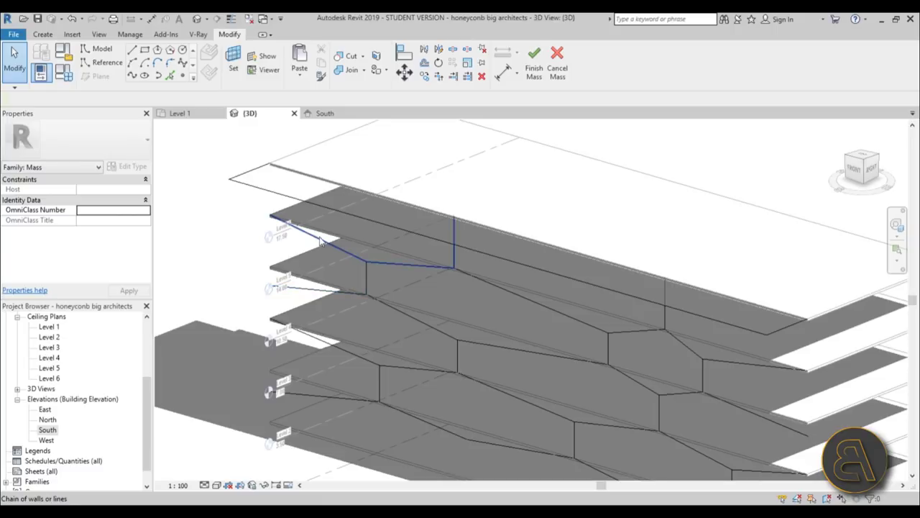
click(321, 242)
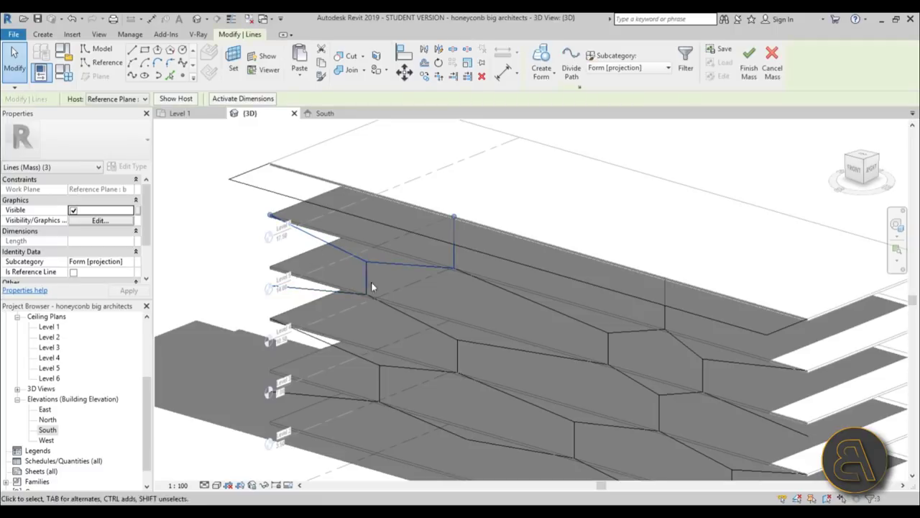
click(543, 61)
Set the projection depth of the new form's vertical segment to 4 m
shift+middle_drag(304, 300, 419, 359)
scroll(417, 226, up, 2)
key(Tab)
key(Tab)
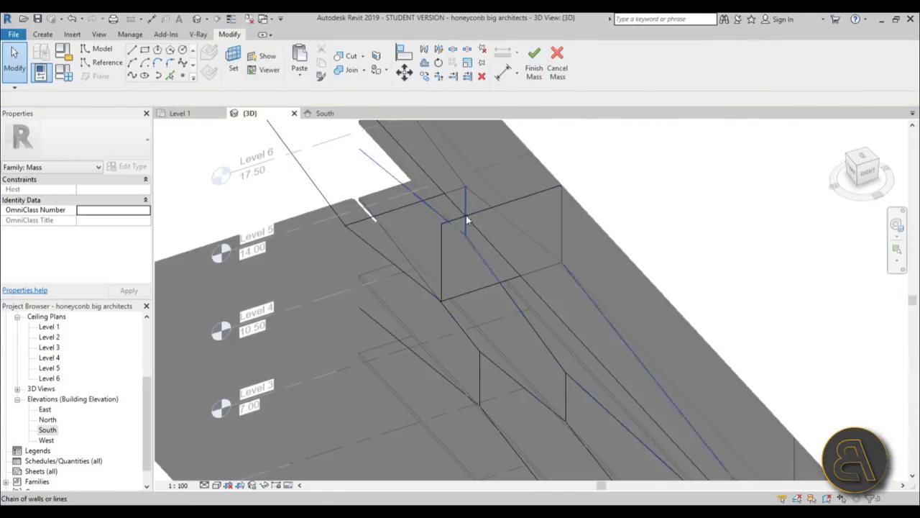
scroll(445, 255, down, 2)
shift+middle_drag(445, 256, 455, 232)
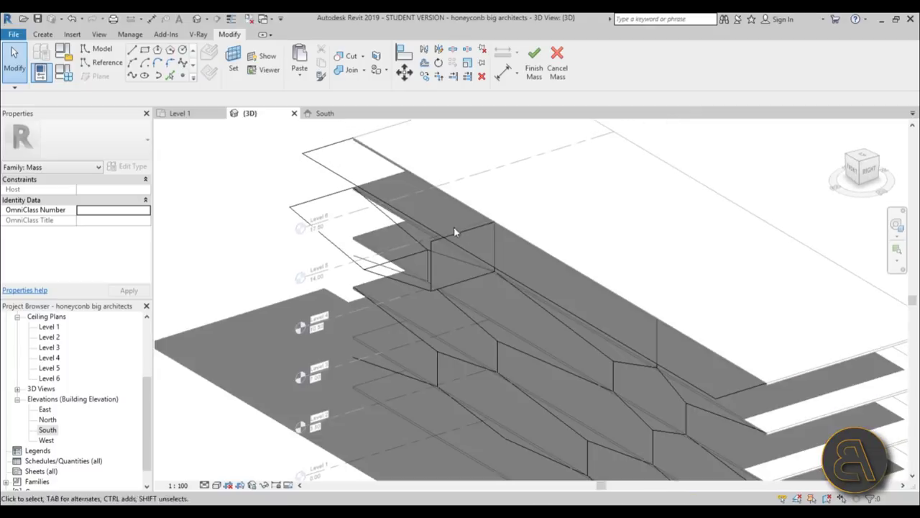
scroll(432, 285, up, 3)
click(432, 288)
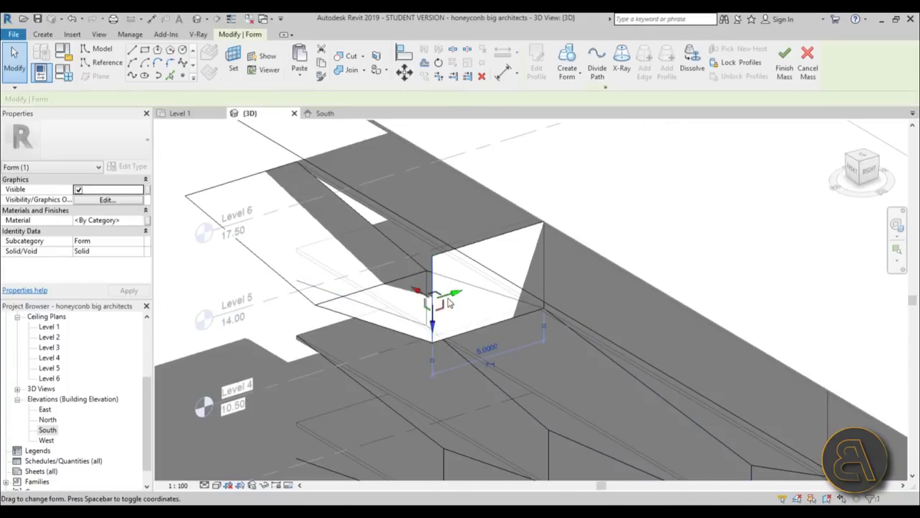
text(4)
key(Return)
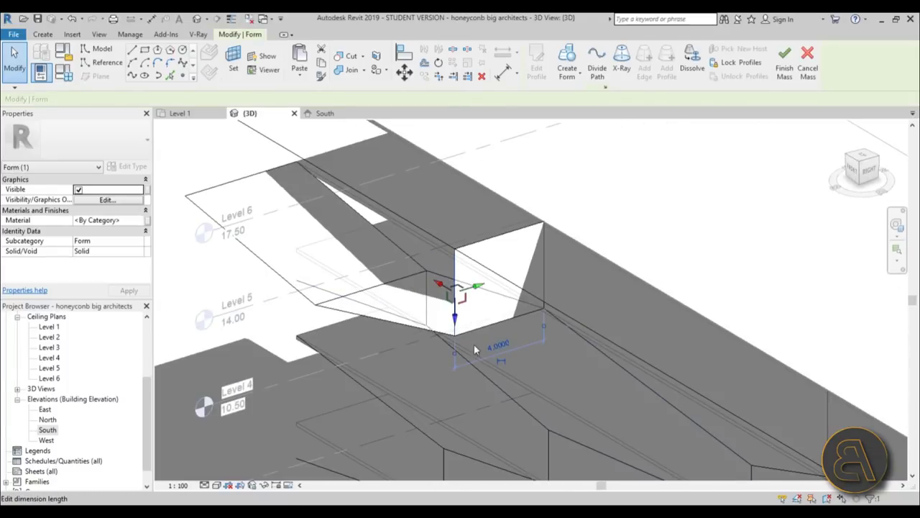
Set the projection depth of the form's outer sloping segment to 4 m
click(379, 325)
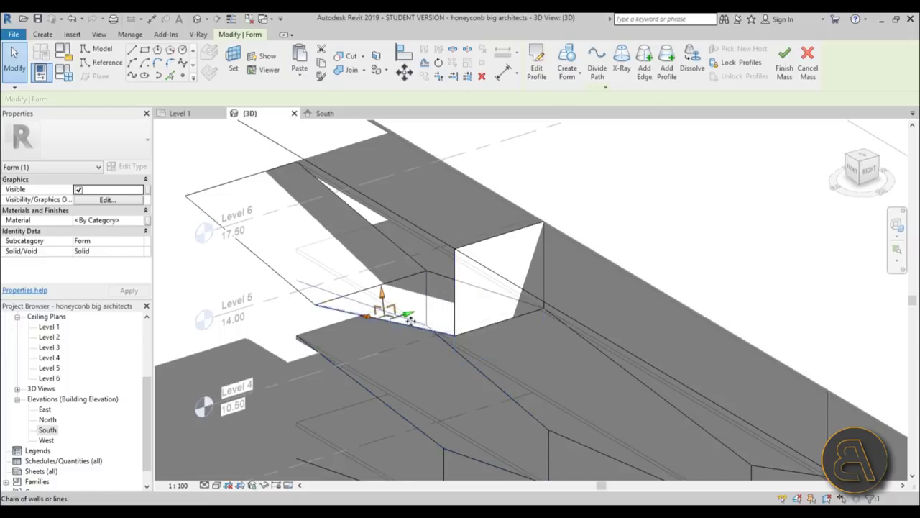
click(289, 282)
click(226, 154)
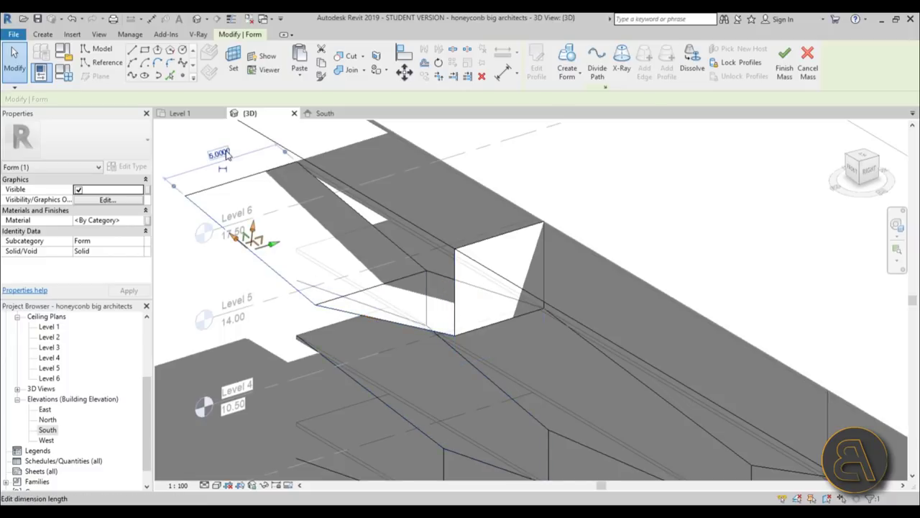
text(4)
key(Return)
click(238, 315)
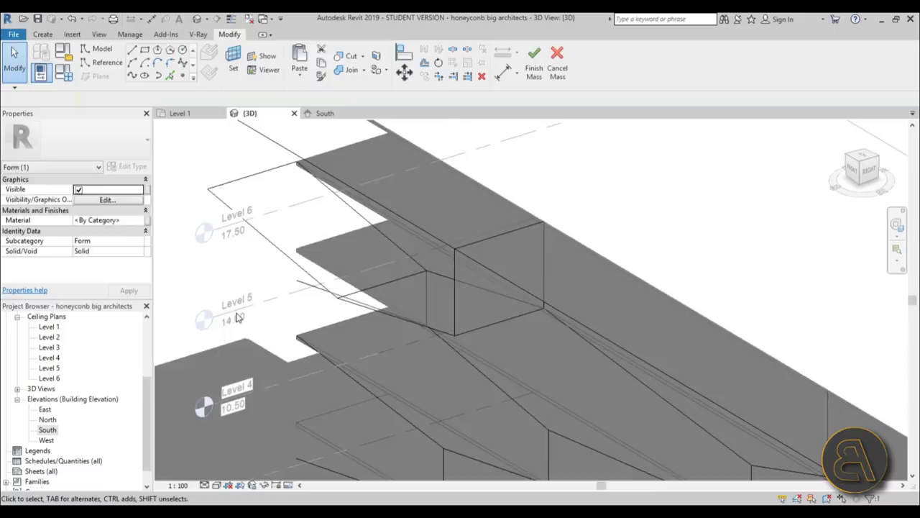
Create a surface form from the top row's long sloping line and move its edge in front of the facade at a depth of 4 m
mouse_move(237, 315)
shift+middle_down()
mouse_move(310, 263)
mouse_move(395, 263)
mouse_move(309, 324)
mouse_move(513, 339)
shift+middle_up()
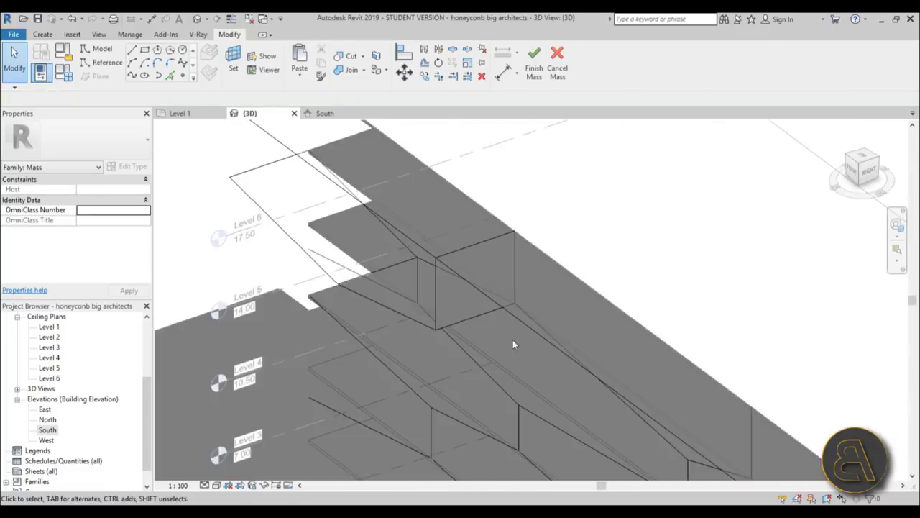
shift+middle_drag(520, 220, 554, 184)
key(Tab)
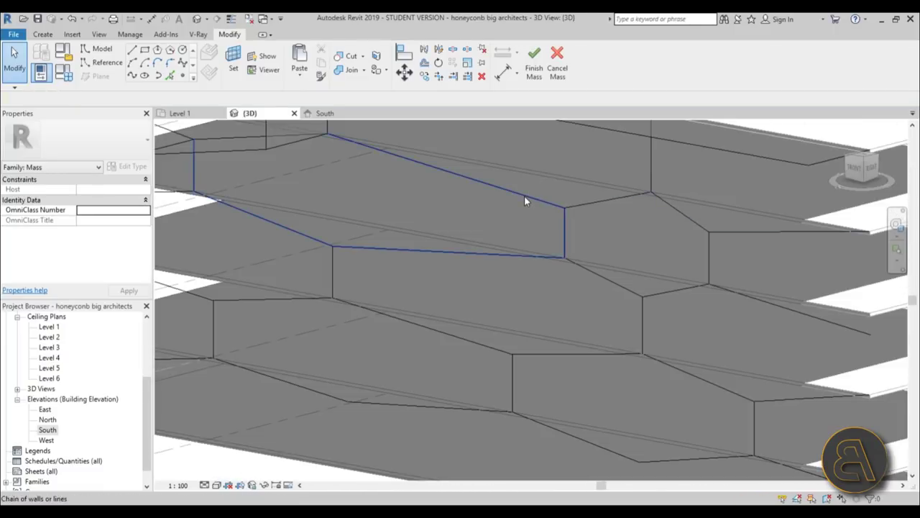
click(524, 196)
shift+middle_drag(524, 195, 529, 69)
click(542, 62)
shift+middle_drag(464, 195, 509, 205)
click(541, 211)
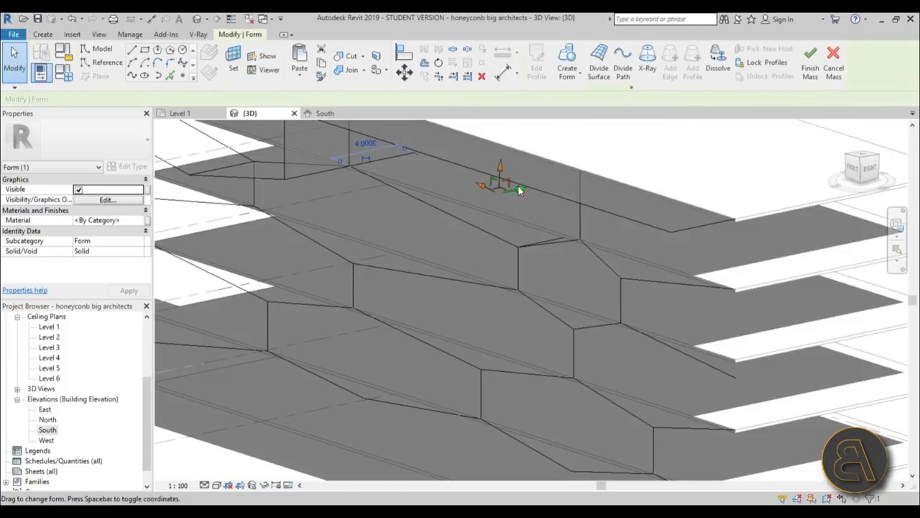
click(400, 228)
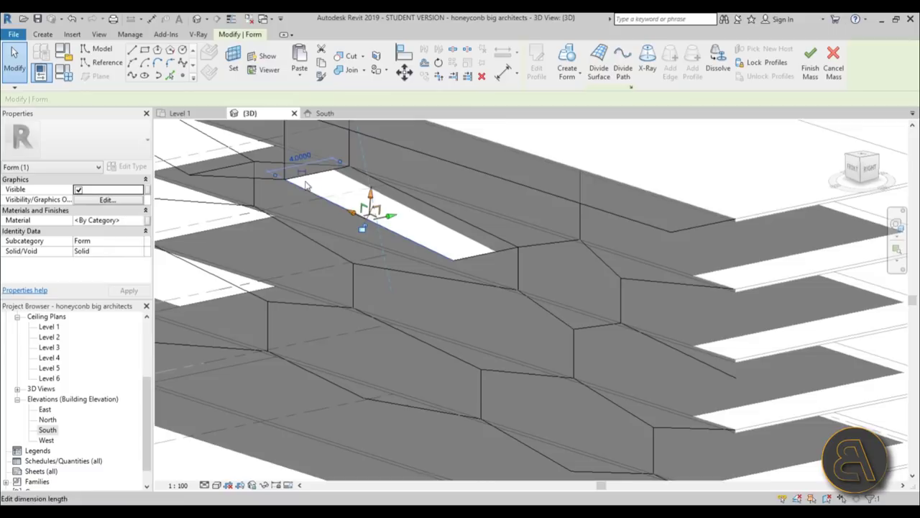
click(289, 241)
Create a surface form from the short line beside the long sloping surface and pull its back edge out in front of the facade
scroll(285, 250, down, 1)
mouse_move(285, 252)
shift+middle_down()
mouse_move(288, 279)
mouse_move(283, 262)
mouse_move(298, 263)
mouse_move(297, 246)
mouse_move(483, 237)
shift+middle_up()
key(s)
key(d)
click(482, 230)
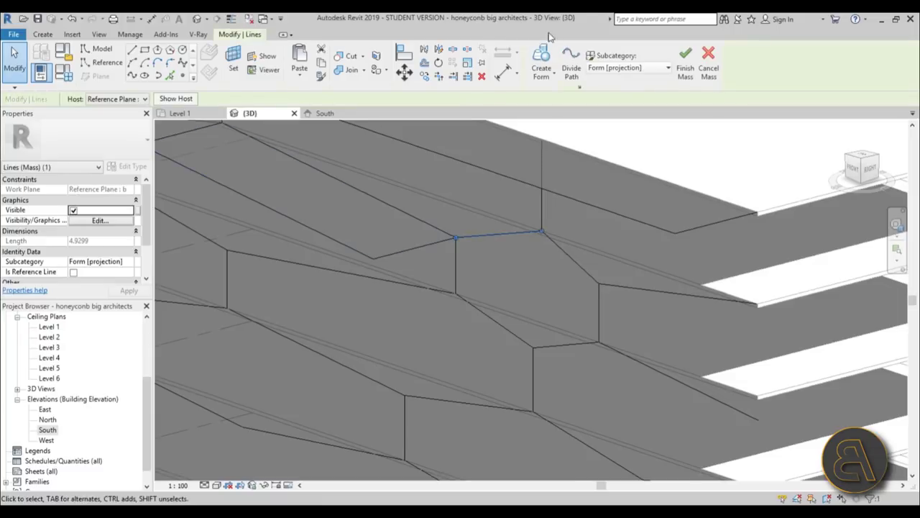
click(543, 64)
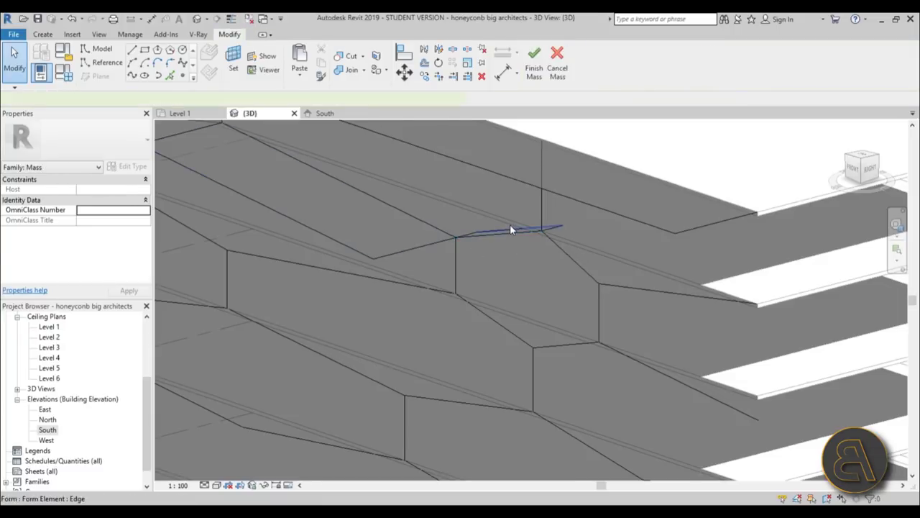
click(512, 229)
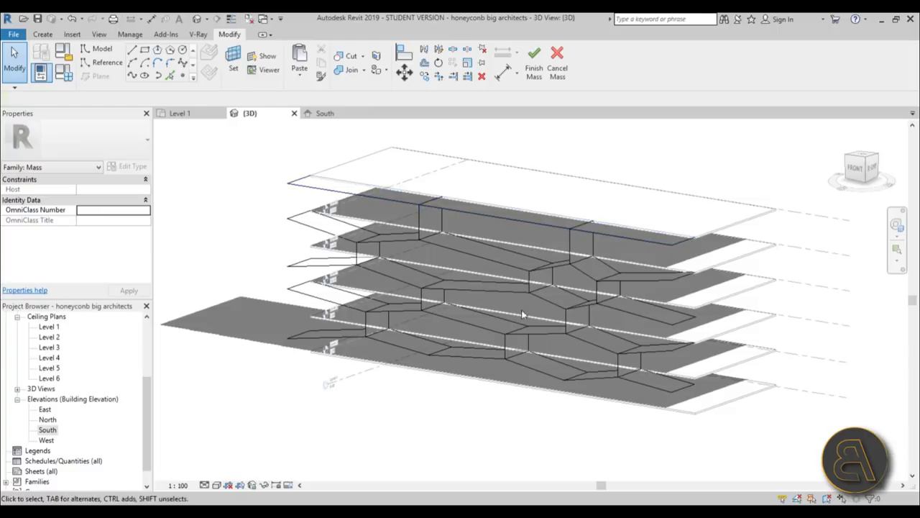
Finish the in-place mass and select it to review the projecting honeycomb surfaces
mouse_move(523, 314)
shift+middle_down()
mouse_move(489, 386)
mouse_move(589, 268)
mouse_move(704, 309)
mouse_move(599, 407)
mouse_move(449, 412)
shift+middle_up()
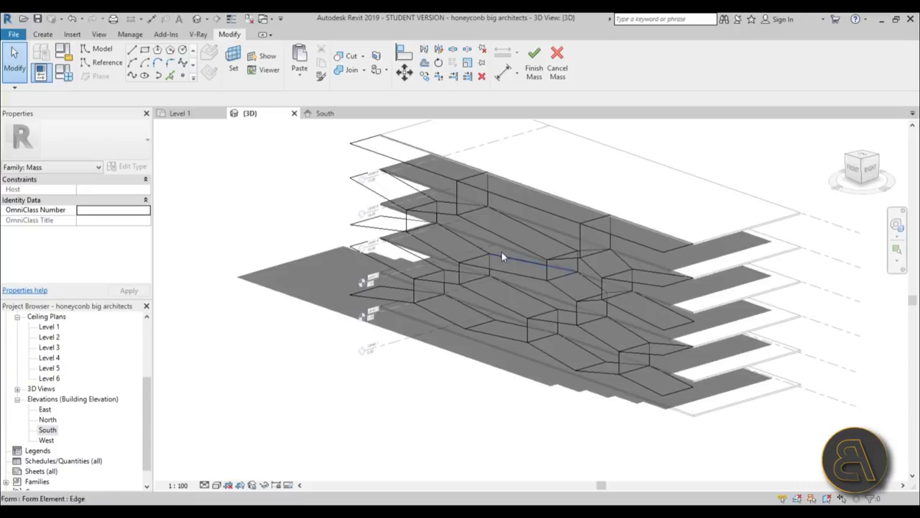
scroll(501, 255, up, 3)
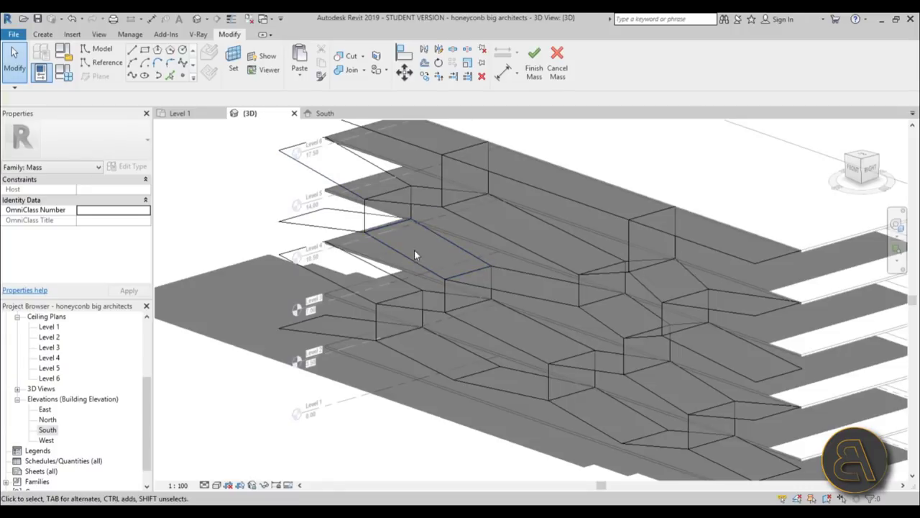
scroll(419, 198, down, 2)
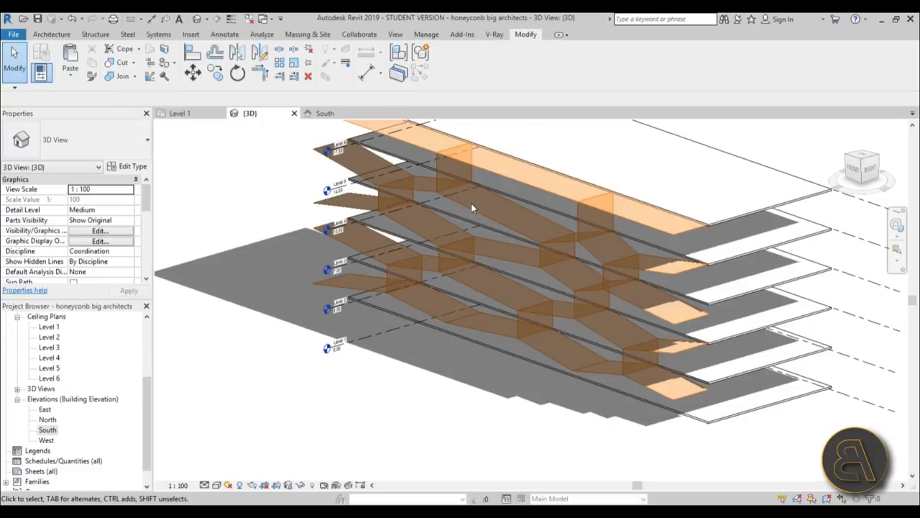
scroll(534, 176, down, 2)
mouse_move(532, 207)
shift+middle_down()
mouse_move(630, 144)
mouse_move(575, 240)
shift+middle_up()
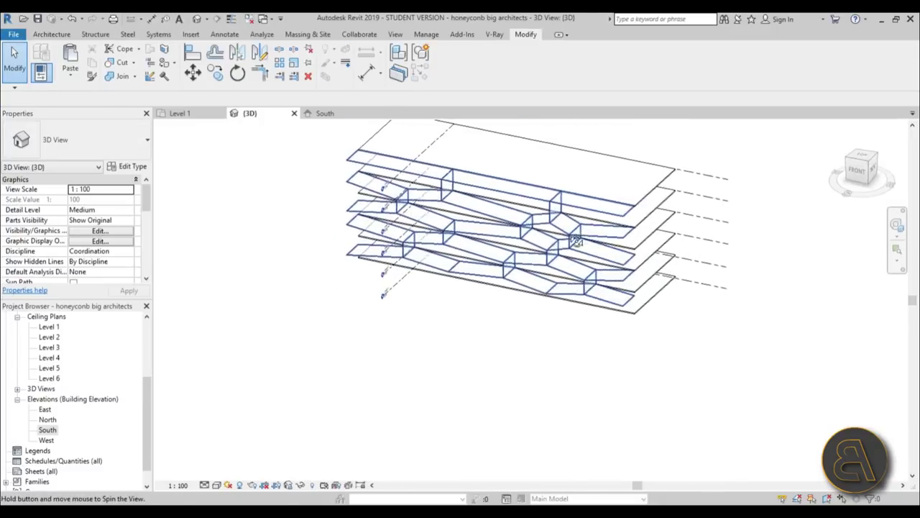
scroll(544, 196, up, 3)
click(534, 200)
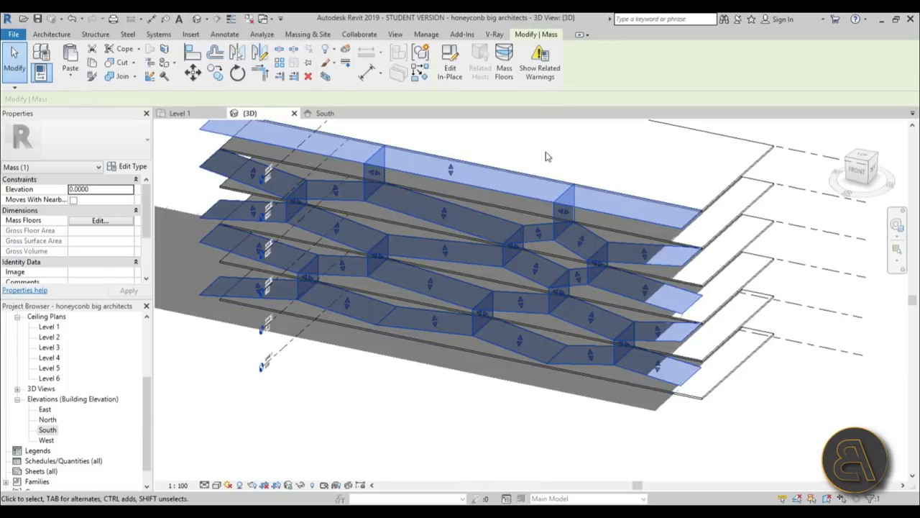
shift+middle_drag(551, 153, 544, 179)
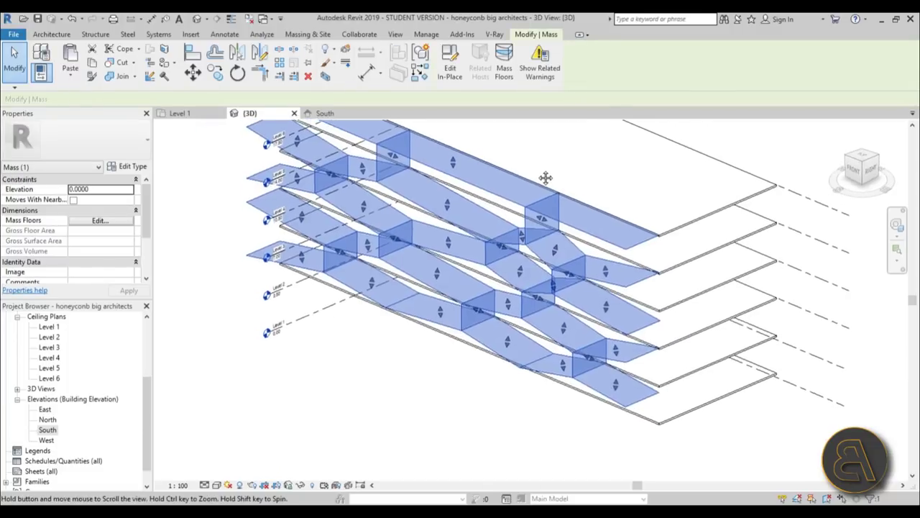
scroll(501, 254, down, 1)
shift+middle_drag(478, 375, 435, 362)
Create Basic Roof Generic - 125mm roofs by face on the mass faces across the whole facade
click(308, 34)
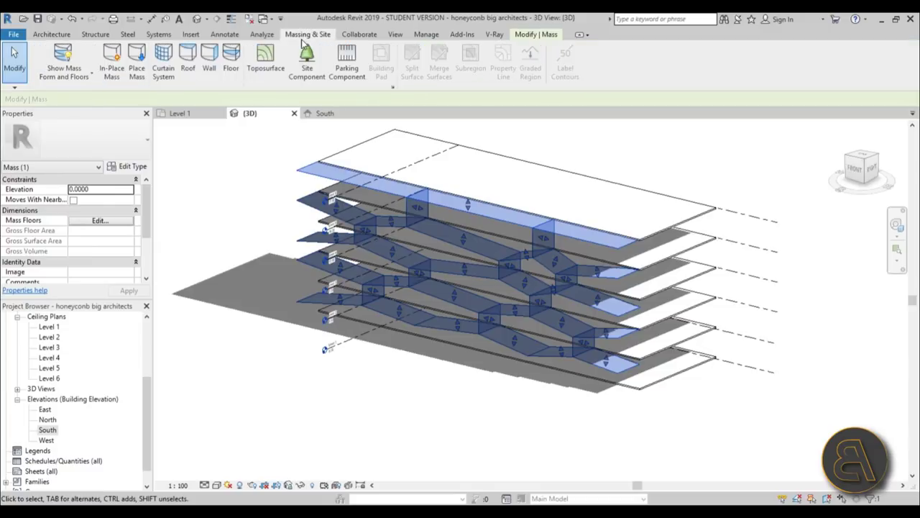
click(187, 57)
click(103, 144)
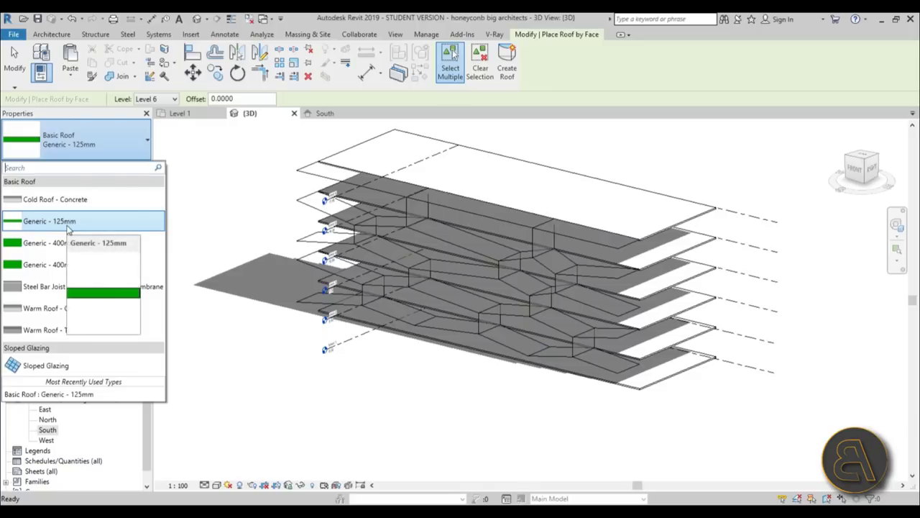
click(68, 222)
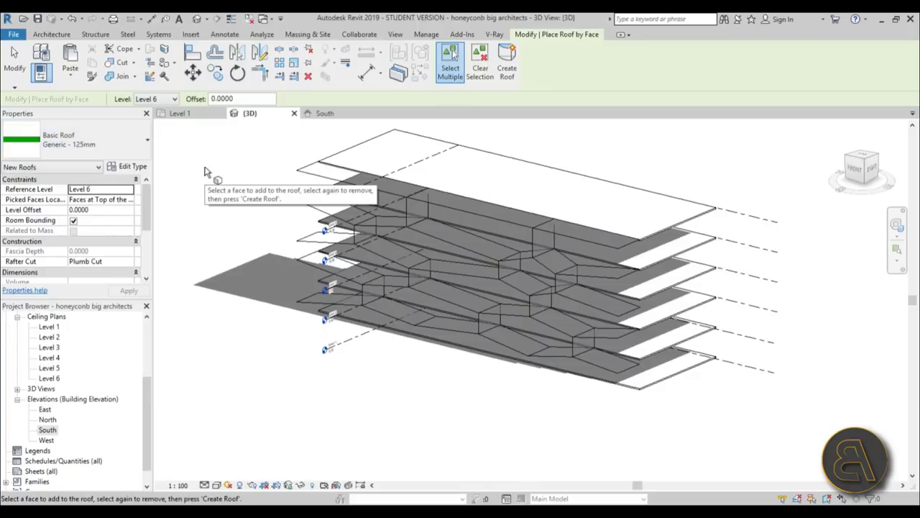
shift+middle_drag(256, 263, 271, 277)
drag(234, 139, 736, 441)
click(507, 71)
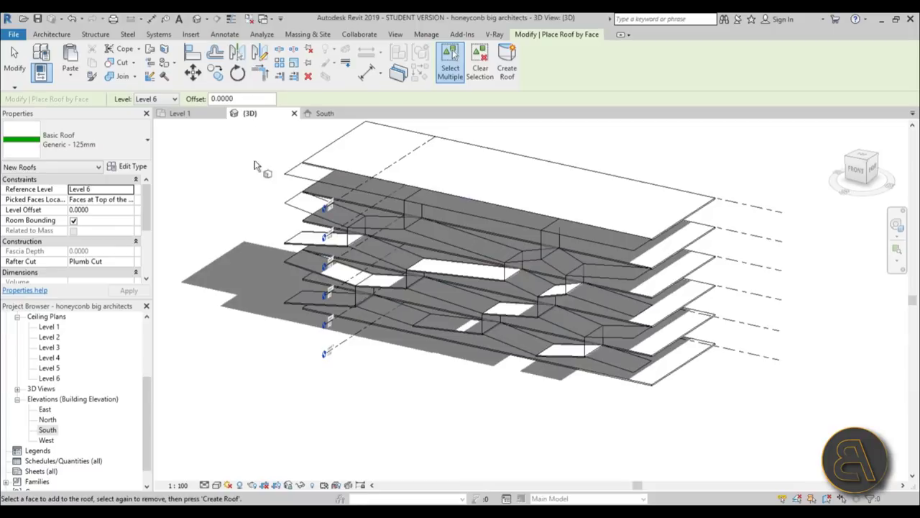
key(ctrl+z)
click(506, 74)
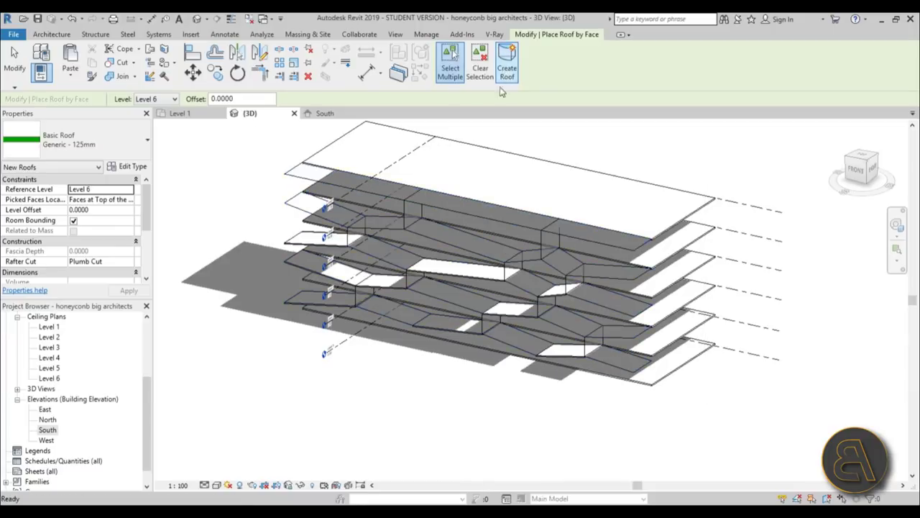
Pick the mass faces still without a roof, including the strip along the top slab, and create Generic - 125mm roofs on them
mouse_move(396, 219)
shift+middle_down()
mouse_move(383, 144)
mouse_move(389, 208)
shift+middle_up()
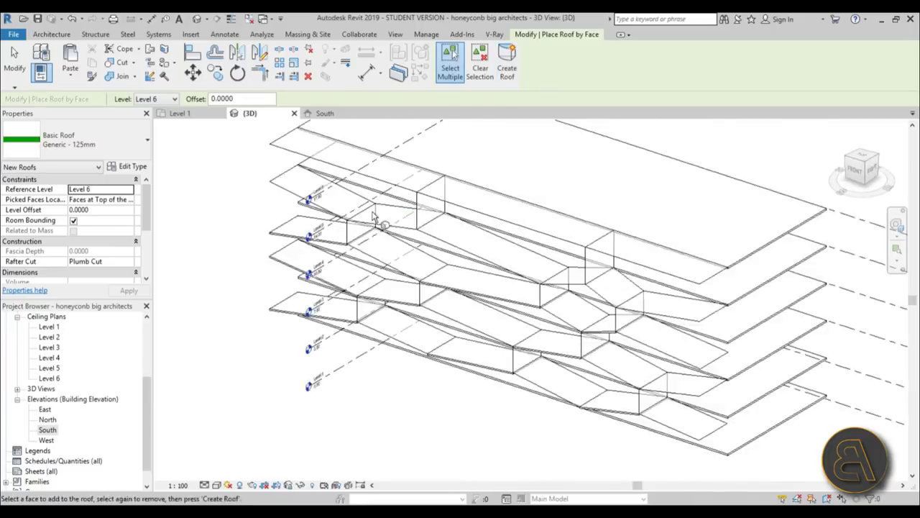
scroll(379, 230, up, 4)
click(379, 231)
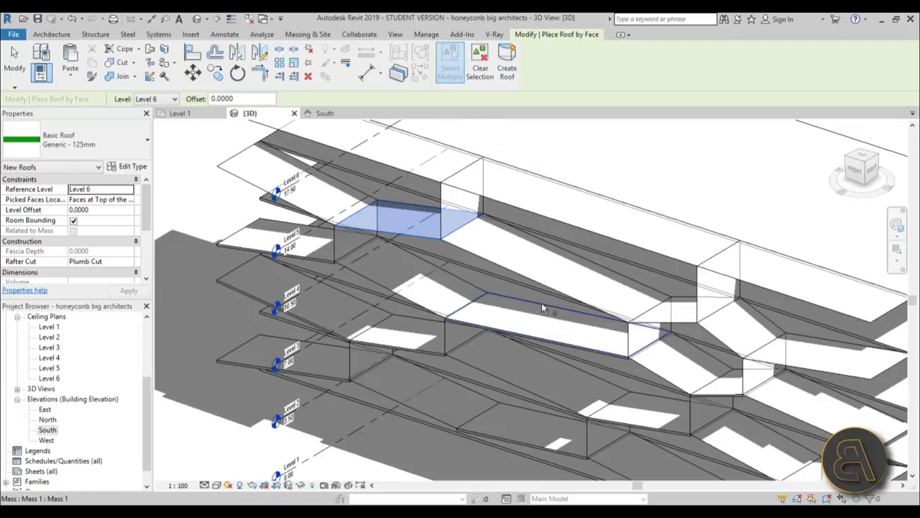
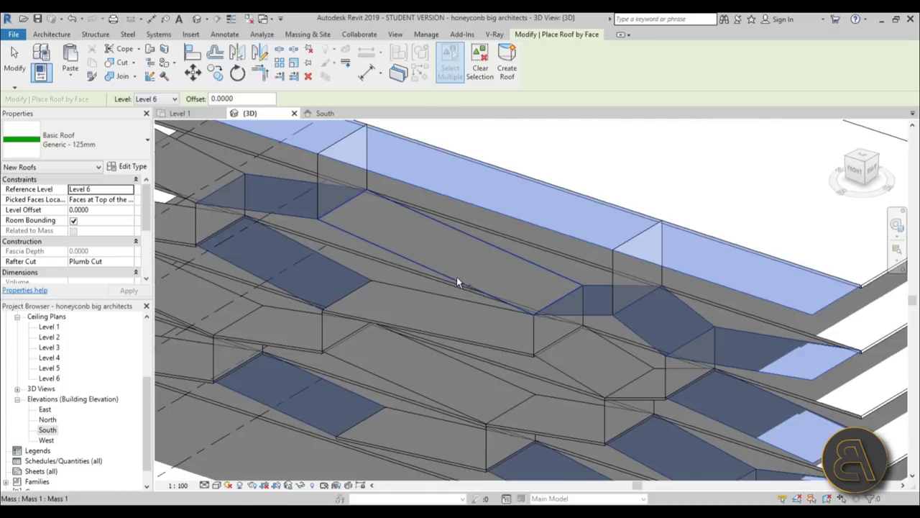
click(507, 61)
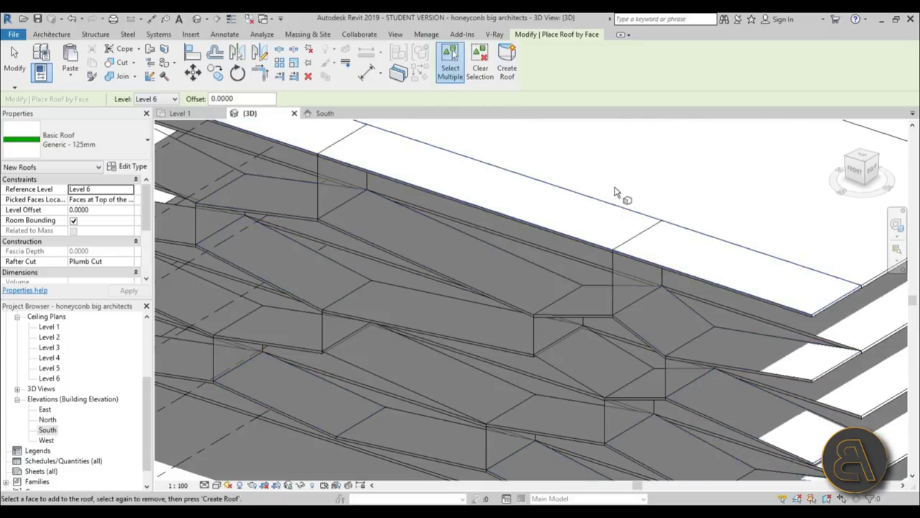
Create by-face roofs on another uncovered honeycomb face and on the face at the left end of the upper row
scroll(615, 188, down, 3)
scroll(672, 355, up, 3)
mouse_move(475, 419)
shift+middle_down()
mouse_move(561, 374)
mouse_move(662, 417)
mouse_move(425, 427)
mouse_move(419, 352)
mouse_move(381, 320)
shift+middle_up()
click(377, 317)
click(495, 68)
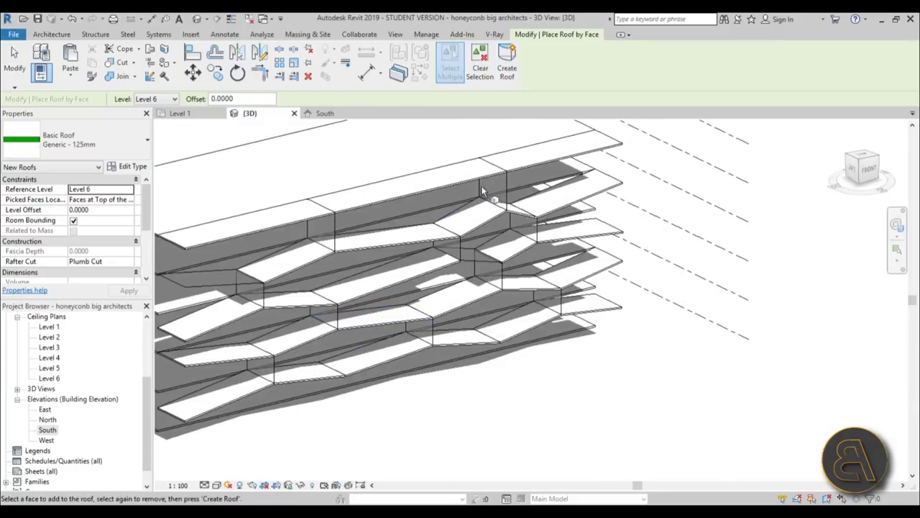
shift+middle_drag(471, 371, 498, 369)
click(293, 307)
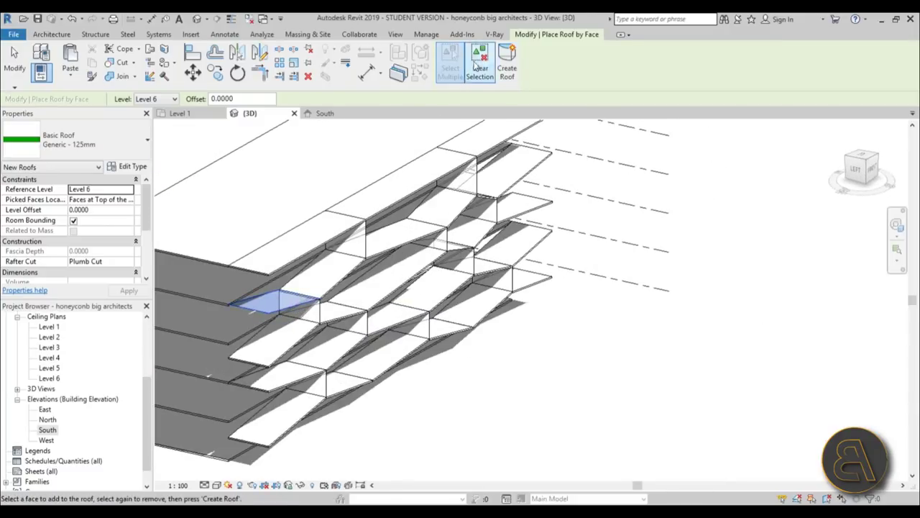
click(506, 66)
Create a by-face roof on the uncovered short sloping face between the cells in the right half of the facade
shift+middle_drag(582, 346, 455, 335)
scroll(452, 333, up, 3)
click(388, 316)
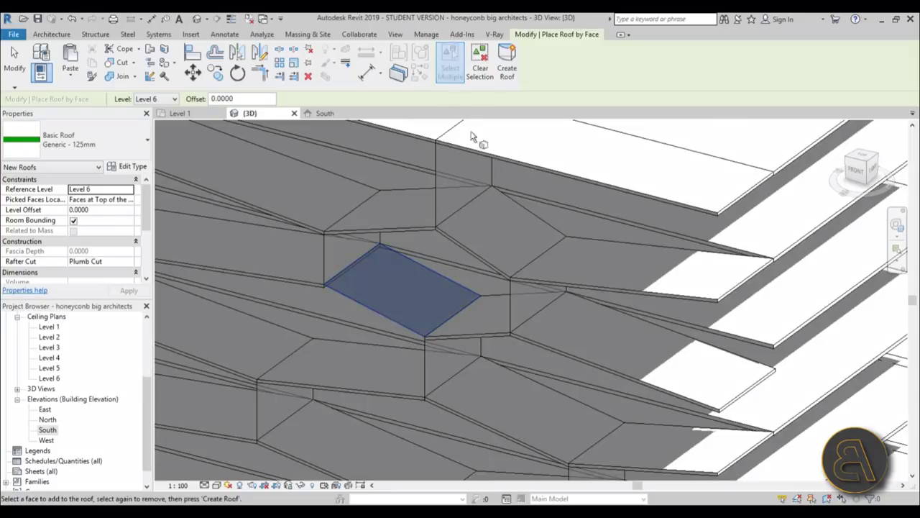
click(507, 63)
shift+middle_drag(595, 212, 600, 237)
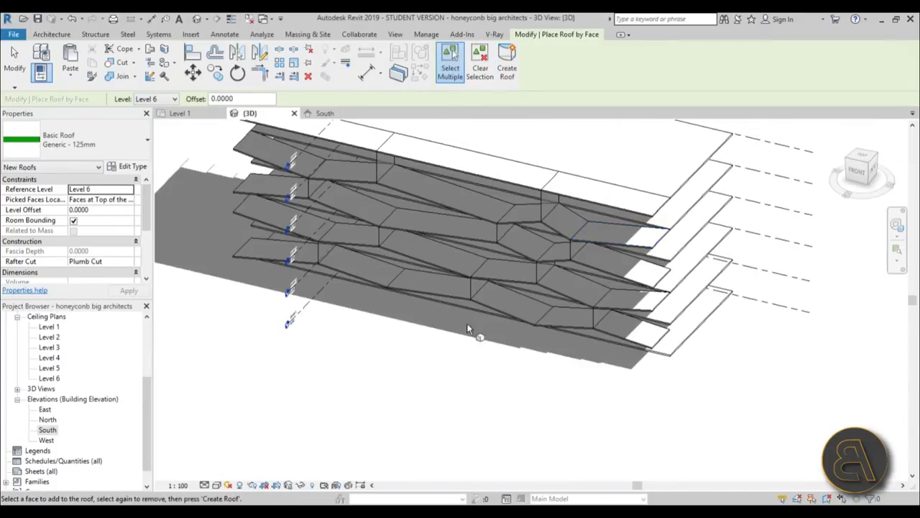
Leave roof placement and reduce the structure layer thickness of the Basic Wall Generic - 200mm type for by-face walls
shift+middle_drag(466, 328, 455, 317)
scroll(512, 182, up, 2)
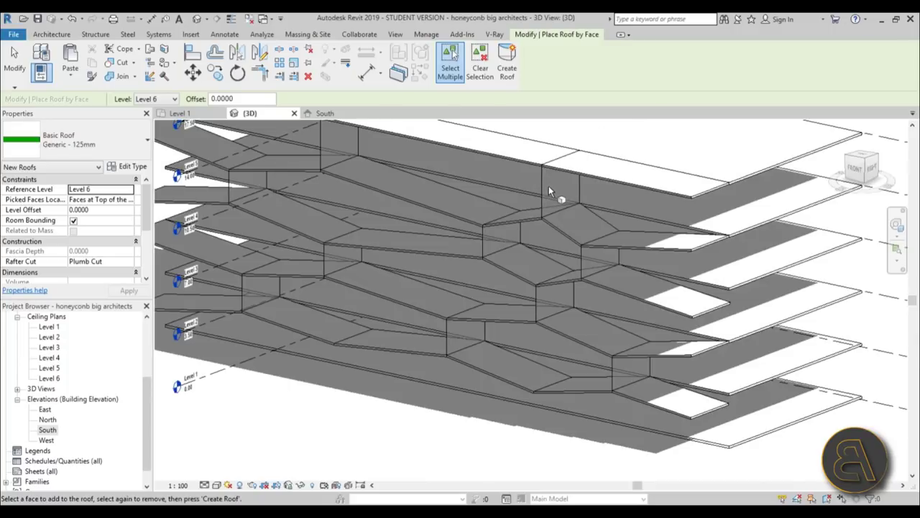
key(Escape)
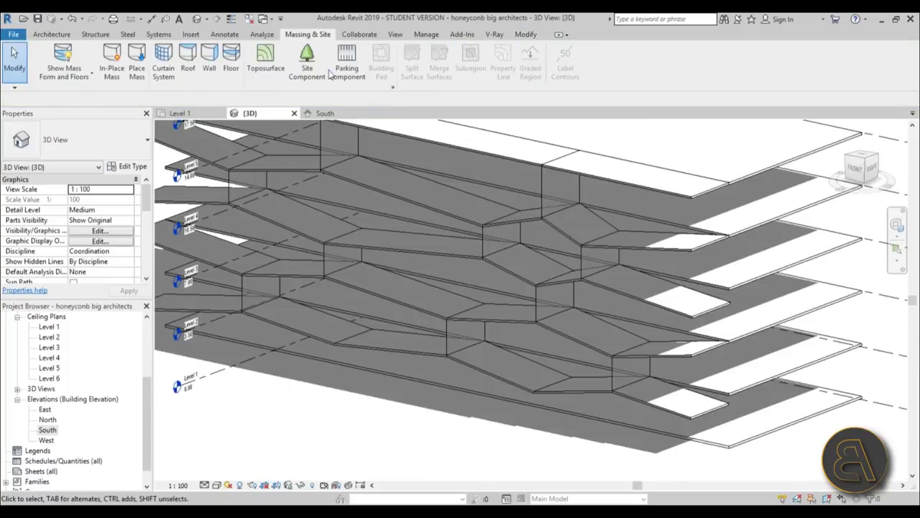
click(207, 75)
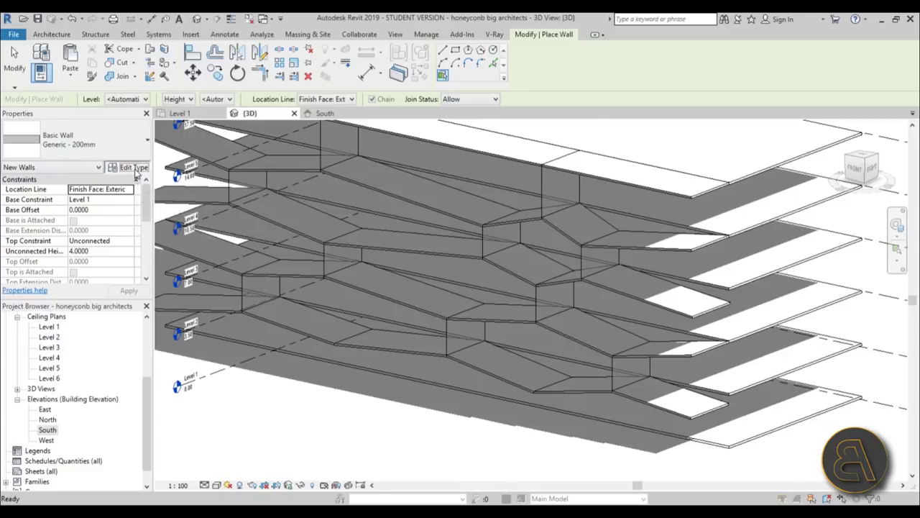
click(127, 167)
click(484, 174)
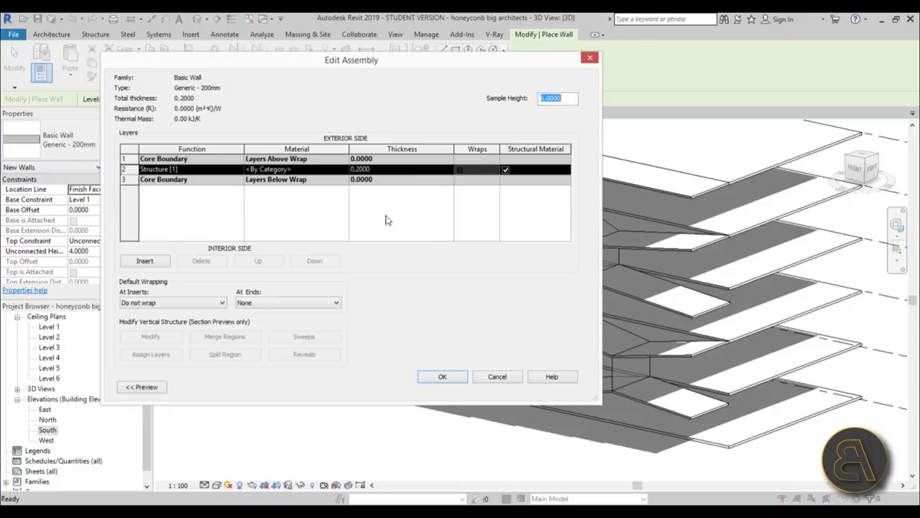
click(385, 168)
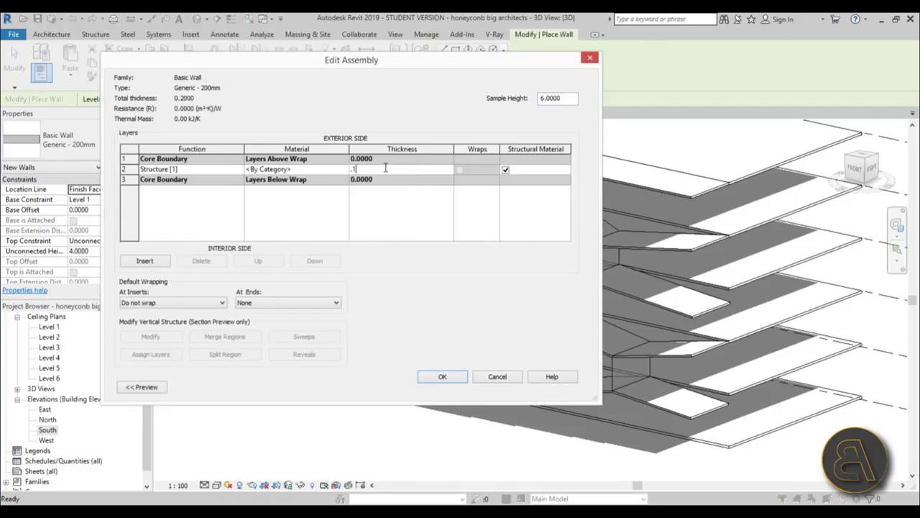
click(442, 378)
click(465, 388)
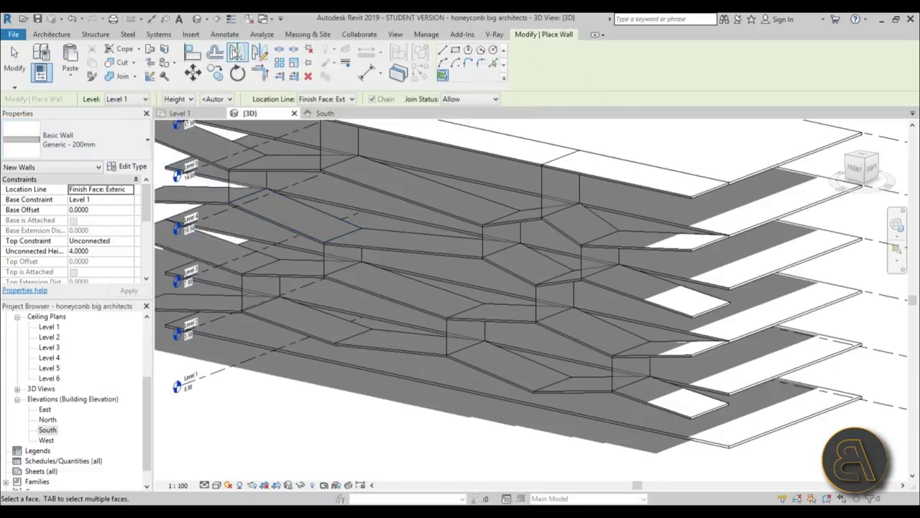
Place Generic - 200mm walls by face on the vertical mass faces in the upper part of the honeycomb
click(307, 34)
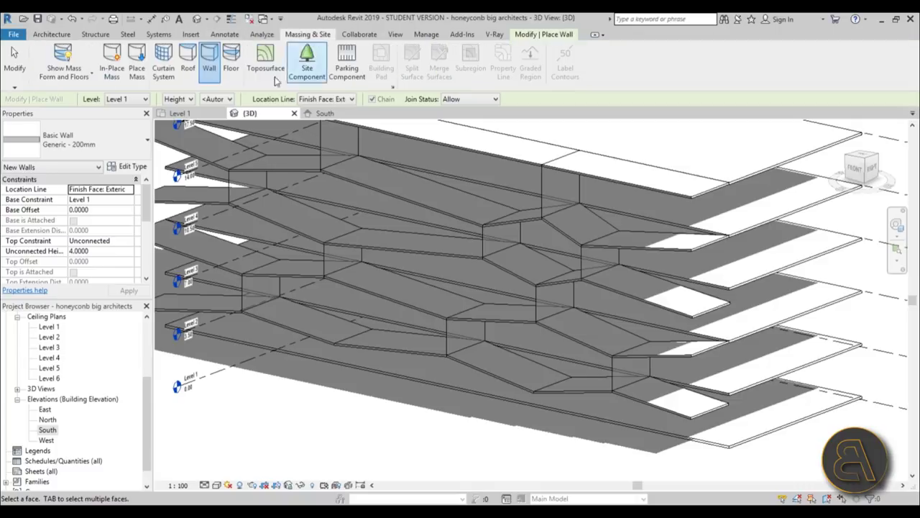
click(210, 72)
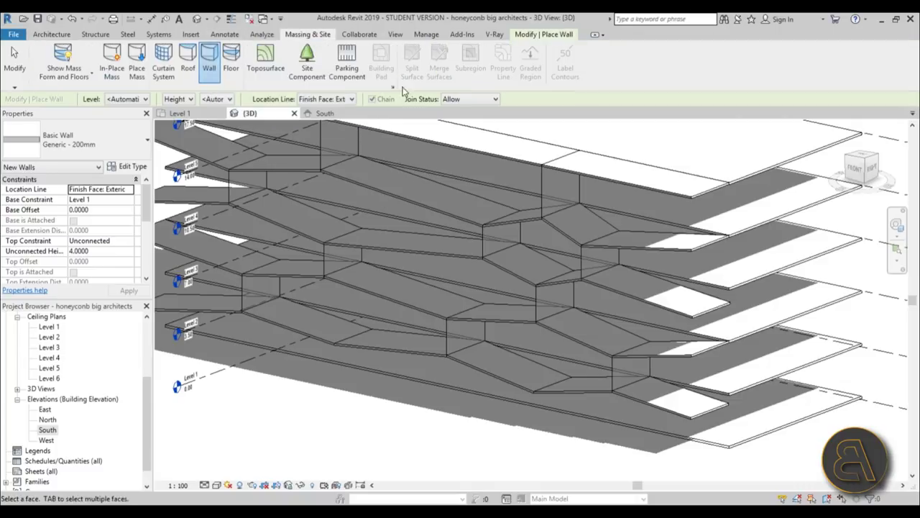
scroll(549, 255, up, 2)
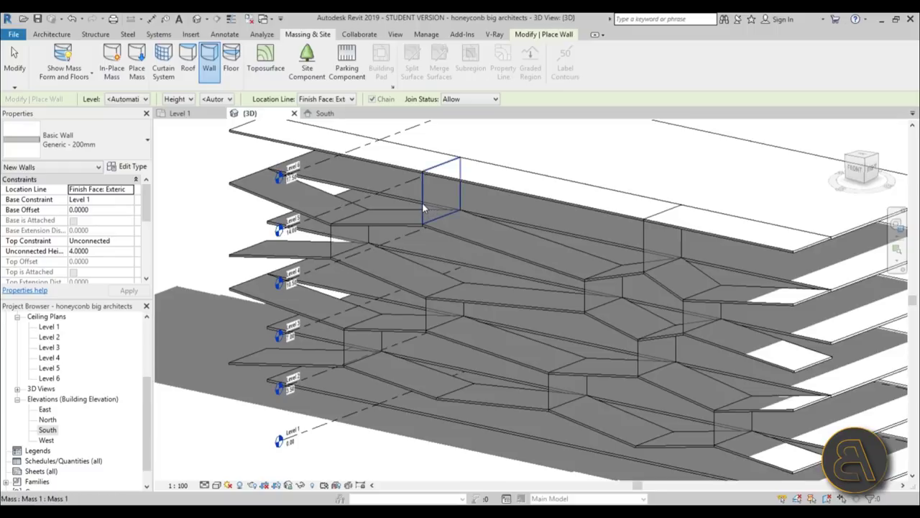
click(688, 329)
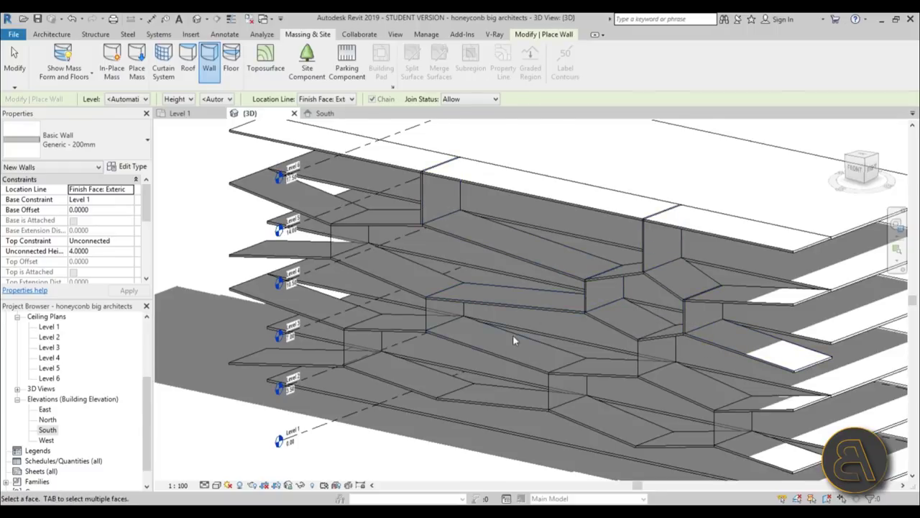
scroll(431, 314, up, 1)
middle_drag(432, 313, 474, 274)
click(475, 274)
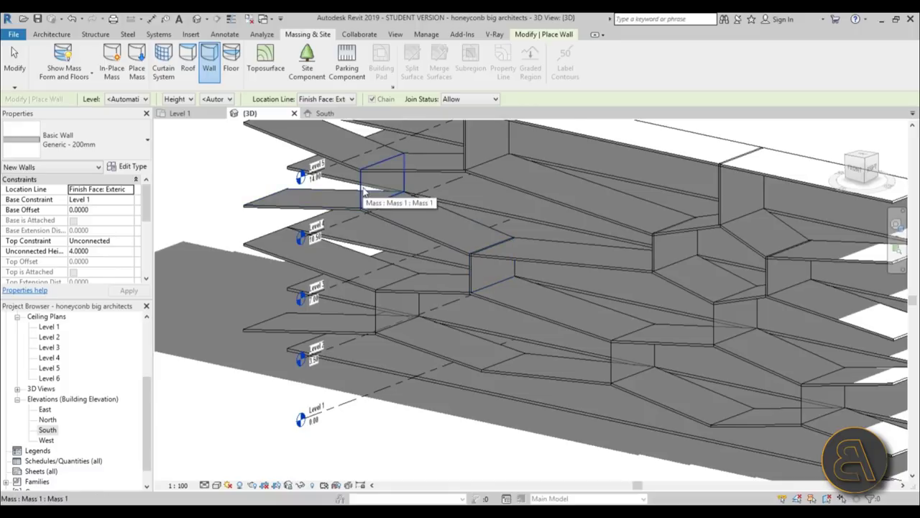
Place by-face walls on the remaining vertical mass faces in the lower rows and finish wall placement
scroll(380, 309, up, 5)
scroll(215, 187, down, 5)
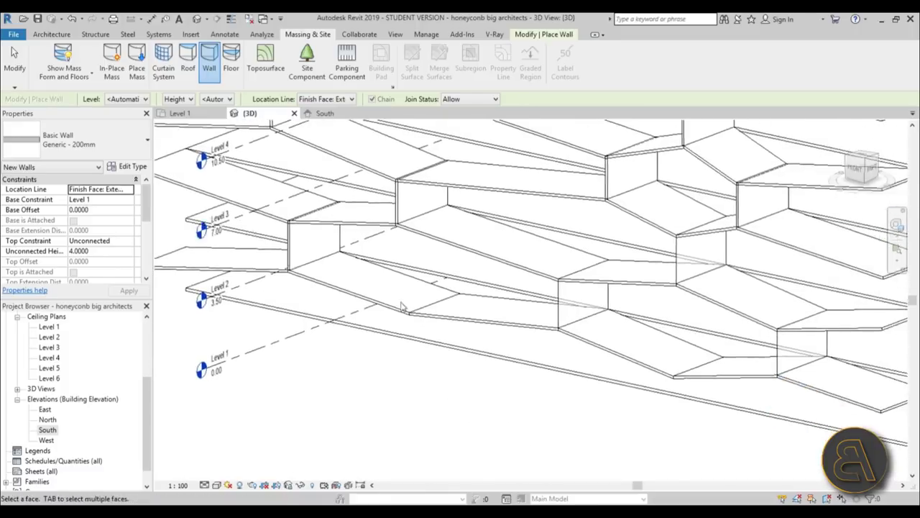
scroll(572, 296, up, 2)
click(542, 288)
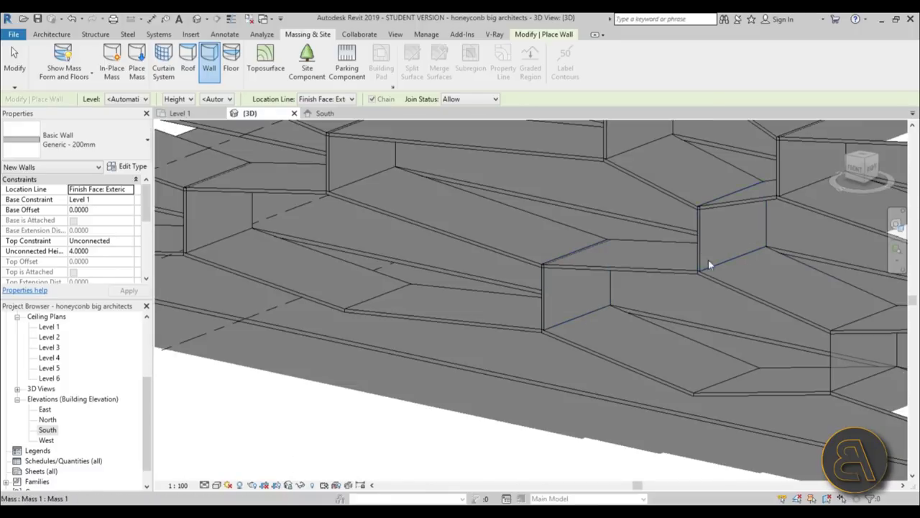
shift+middle_drag(708, 260, 475, 246)
scroll(475, 246, down, 4)
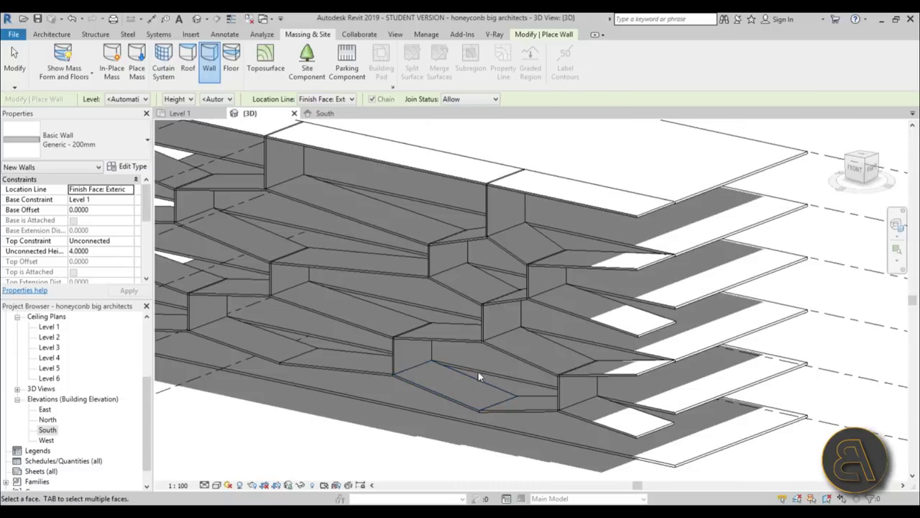
scroll(584, 360, up, 4)
middle_drag(584, 359, 611, 358)
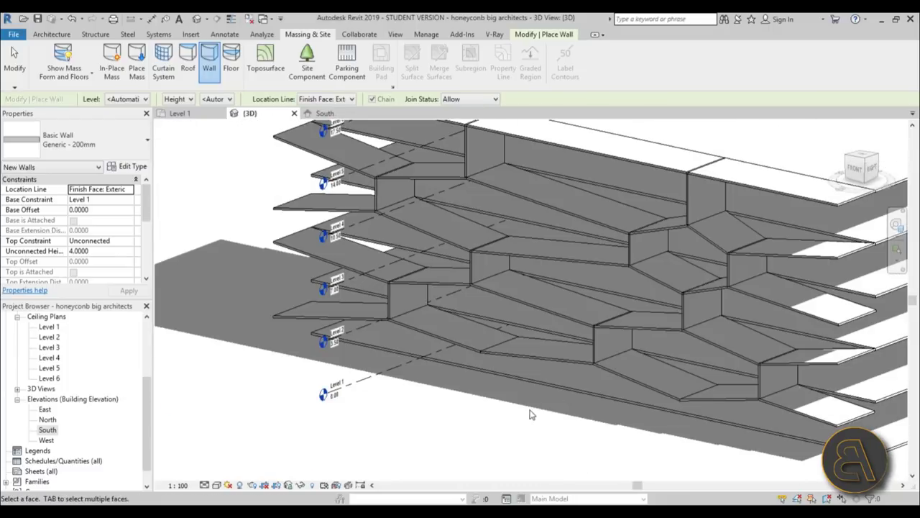
scroll(530, 410, down, 1)
shift+middle_drag(530, 410, 701, 365)
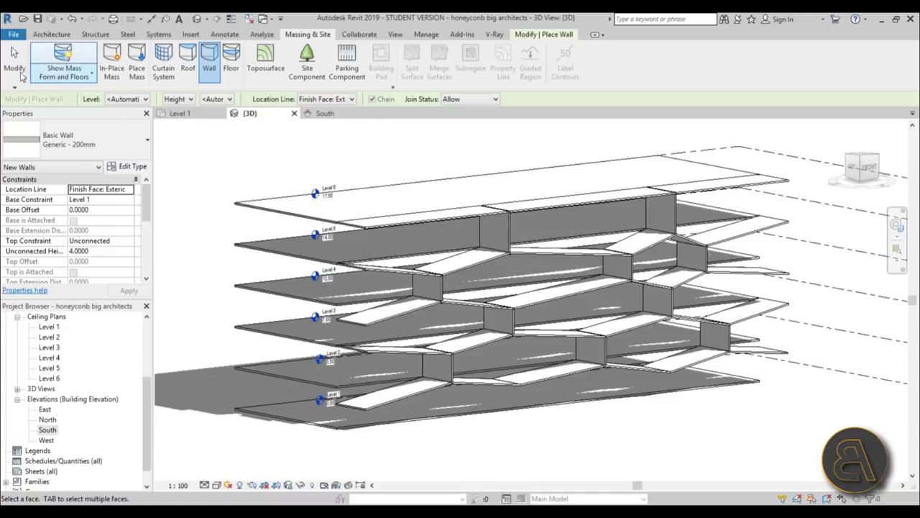
click(14, 61)
Extend the base of a wall under the top slab down into the roof below, to a base offset of about 13.94 m
scroll(624, 350, up, 6)
scroll(624, 350, up, 2)
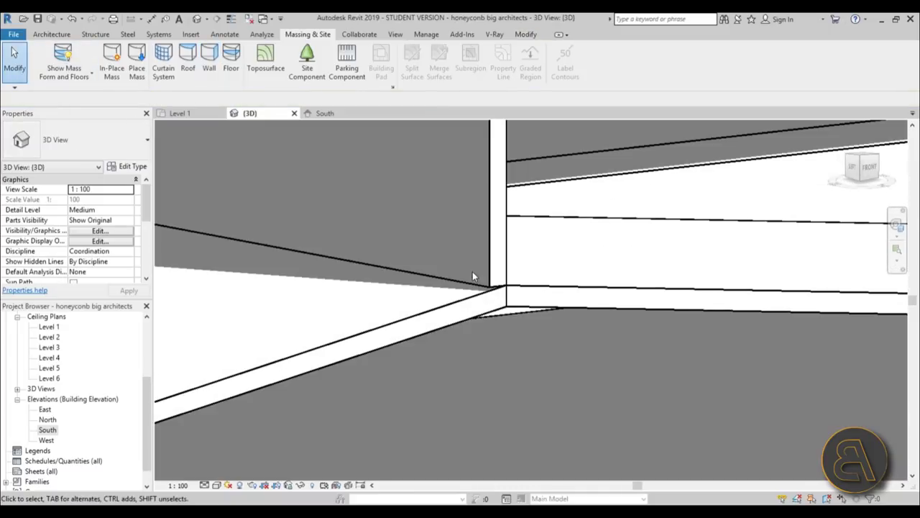
click(483, 273)
scroll(456, 304, down, 3)
scroll(480, 304, up, 3)
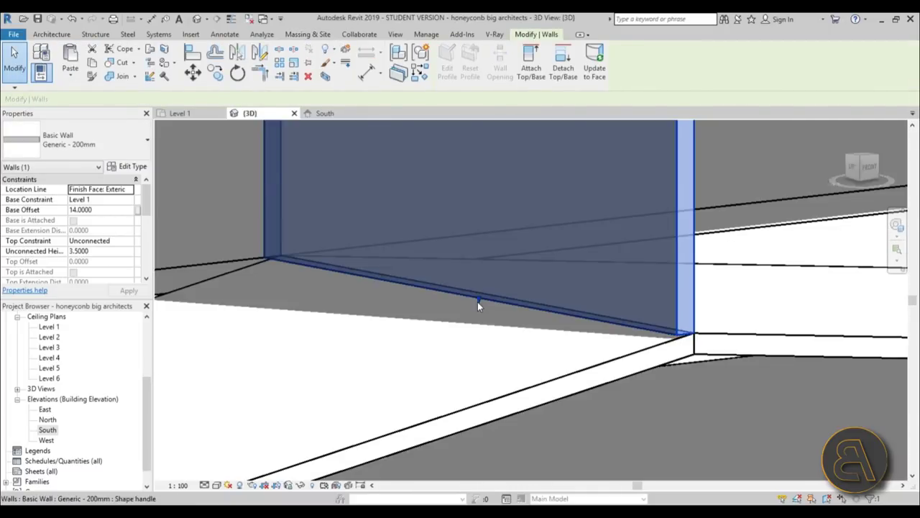
scroll(479, 305, down, 3)
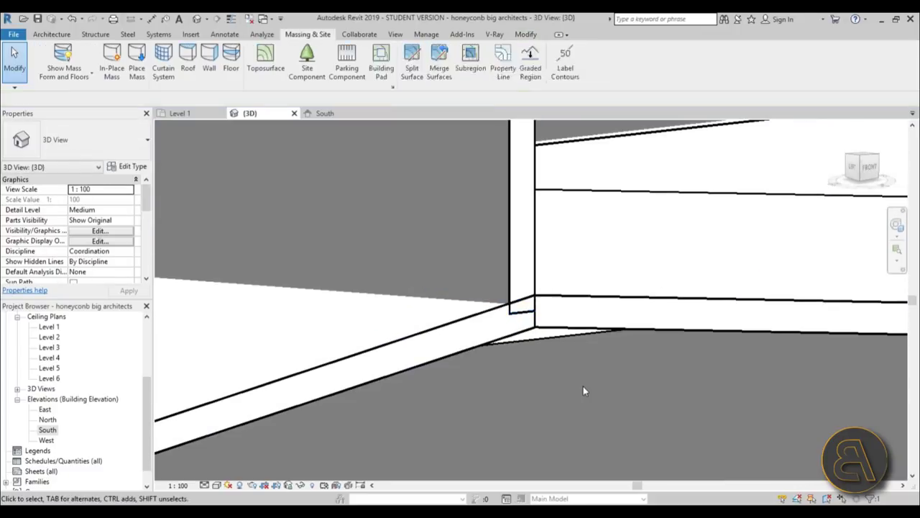
Join the sloping roof below with the extended base of the wall under the top slab
click(525, 34)
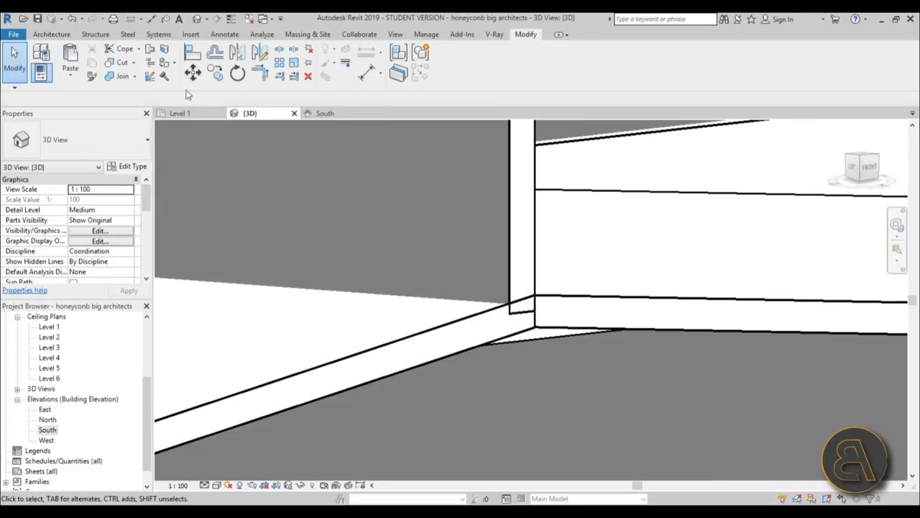
click(124, 77)
click(499, 320)
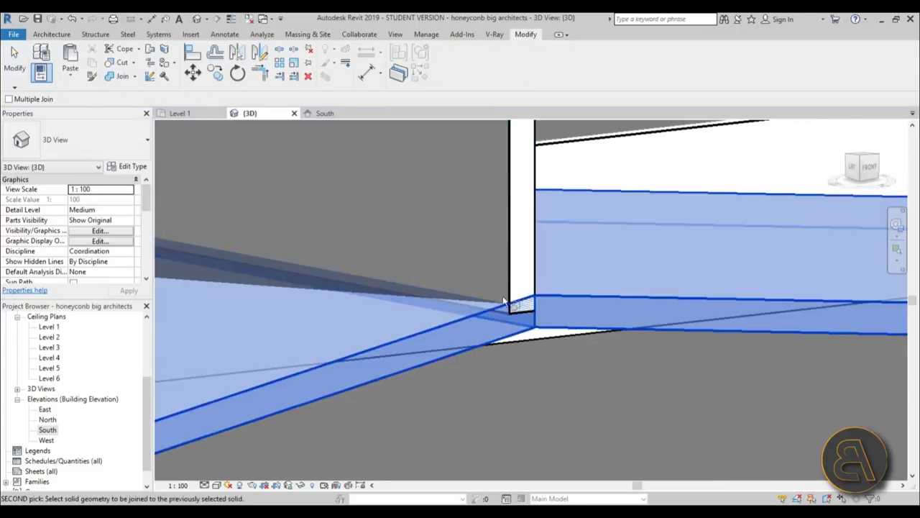
click(508, 293)
scroll(308, 304, down, 6)
shift+middle_drag(457, 335, 304, 336)
middle_drag(382, 285, 593, 306)
scroll(232, 156, up, 1)
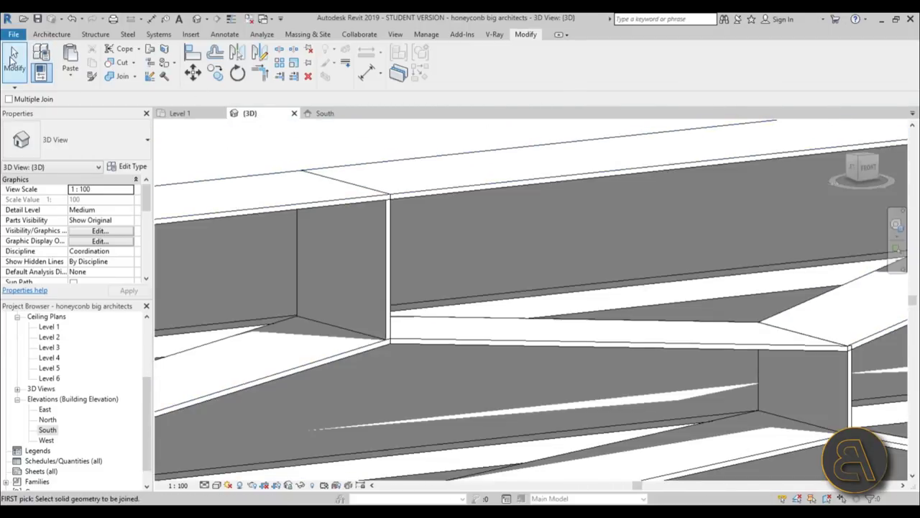
click(13, 60)
click(388, 236)
click(384, 243)
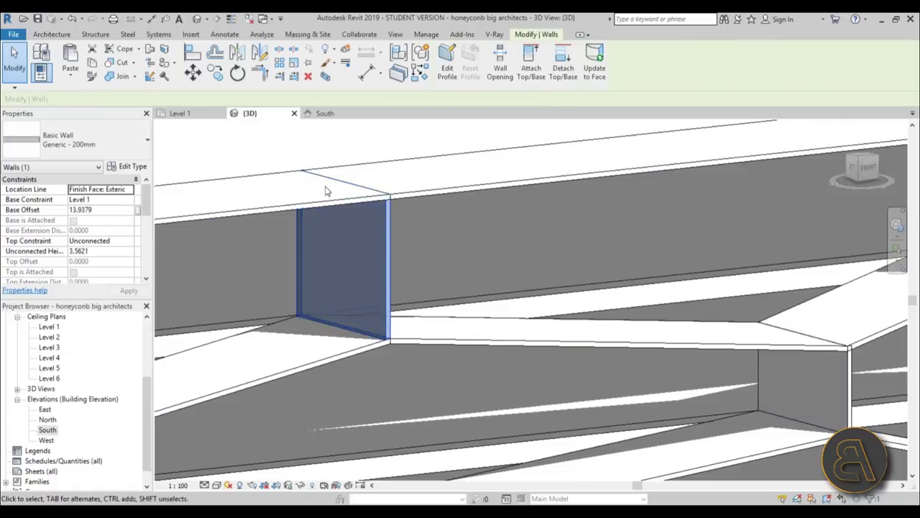
Extend the base of a honeycomb wall at Level 2 down into the roof below, to a base offset of about 3.42 m
mouse_move(302, 202)
middle_down()
mouse_move(285, 210)
mouse_move(156, 158)
middle_up()
scroll(285, 215, down, 2)
middle_drag(553, 151, 238, 191)
middle_drag(528, 314, 570, 202)
middle_drag(415, 298, 499, 224)
scroll(534, 329, up, 5)
click(537, 299)
scroll(538, 299, down, 1)
scroll(486, 340, up, 5)
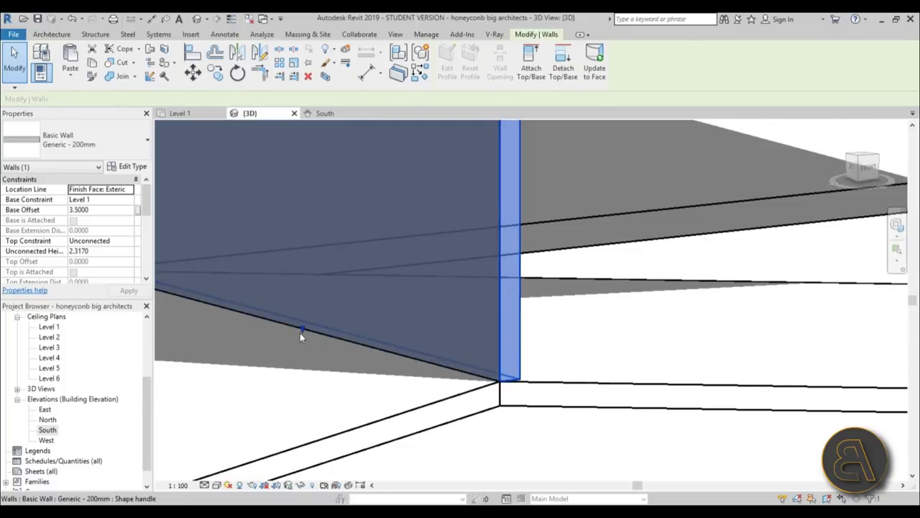
drag(301, 332, 301, 343)
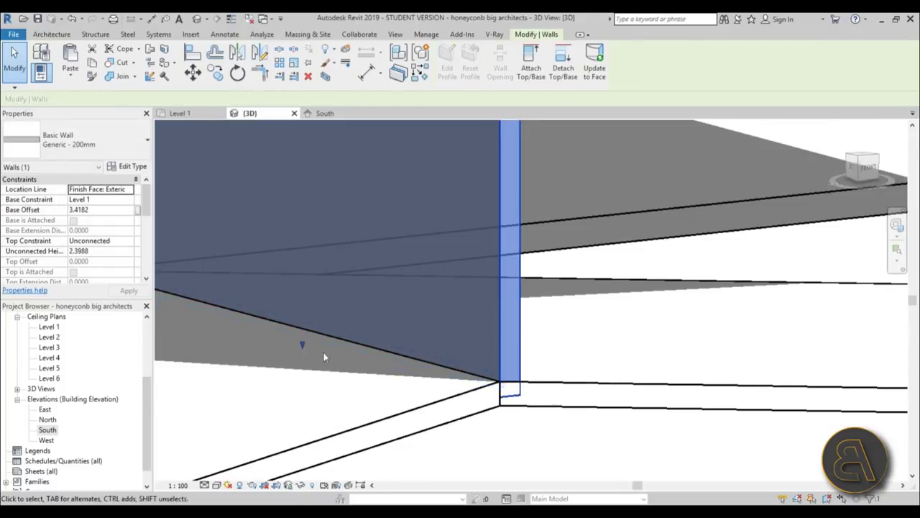
Try to join the extended Level 2 wall with the roof beneath it, picking the two elements in both orders
click(122, 76)
click(581, 389)
click(524, 374)
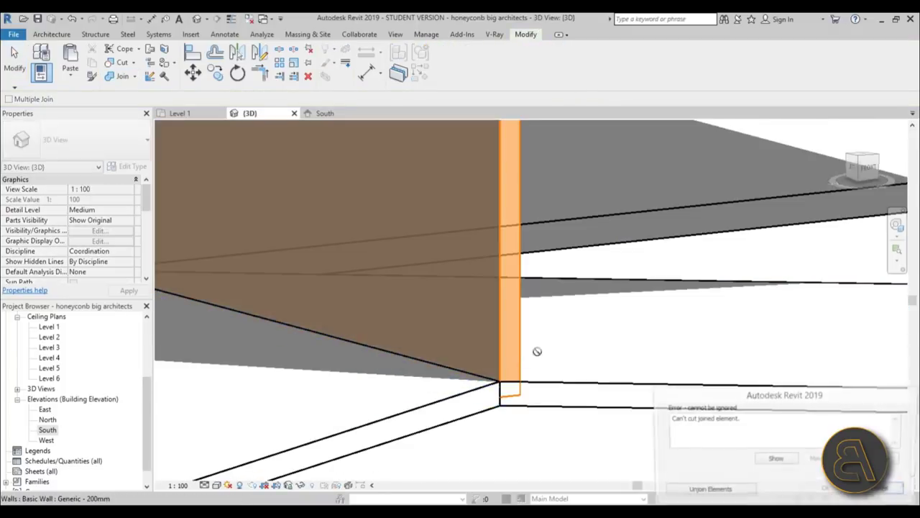
click(892, 494)
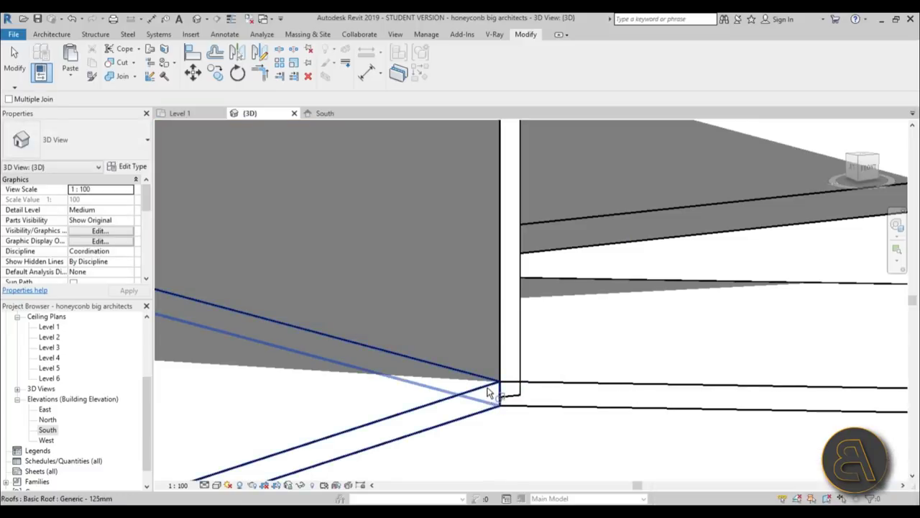
click(506, 375)
click(538, 389)
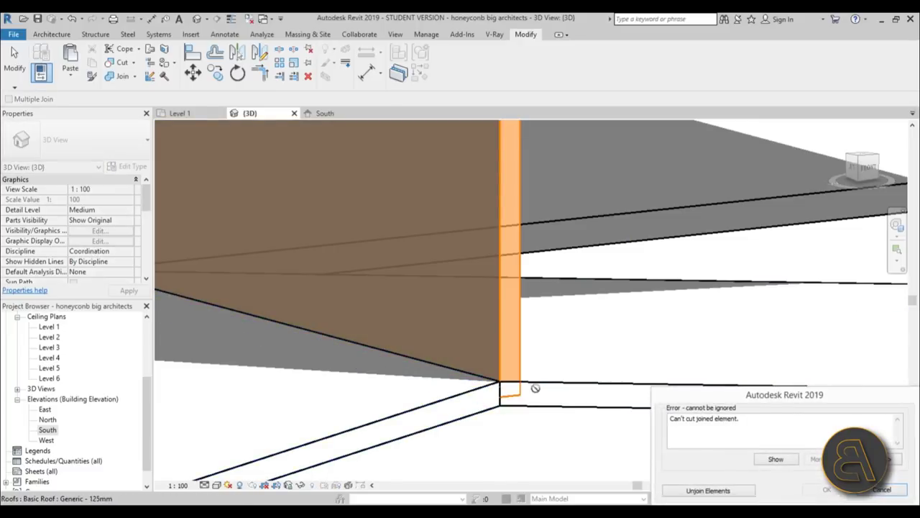
click(862, 491)
Extend the base of another Level 2 honeycomb wall down into its supporting roof, to a base offset of about 3.43 m
scroll(537, 353, down, 5)
middle_drag(537, 353, 755, 398)
scroll(532, 374, up, 4)
scroll(639, 342, up, 4)
key(Escape)
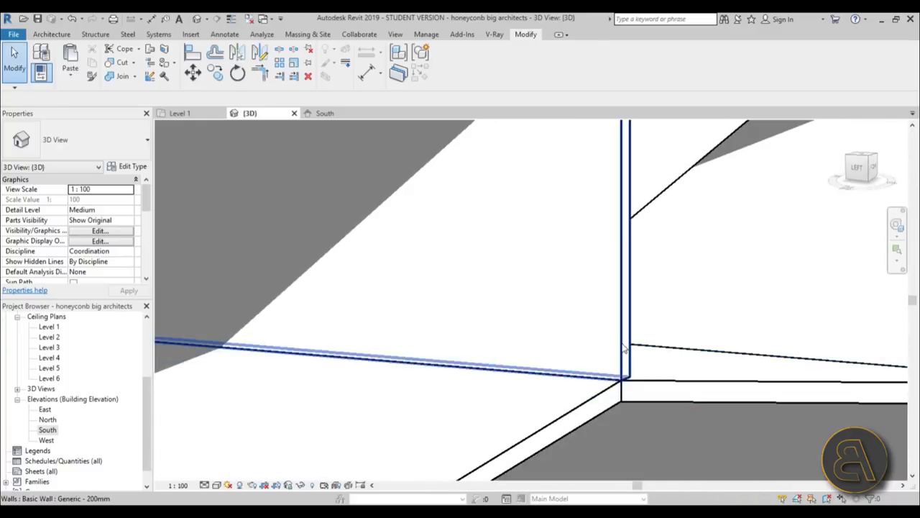
click(624, 348)
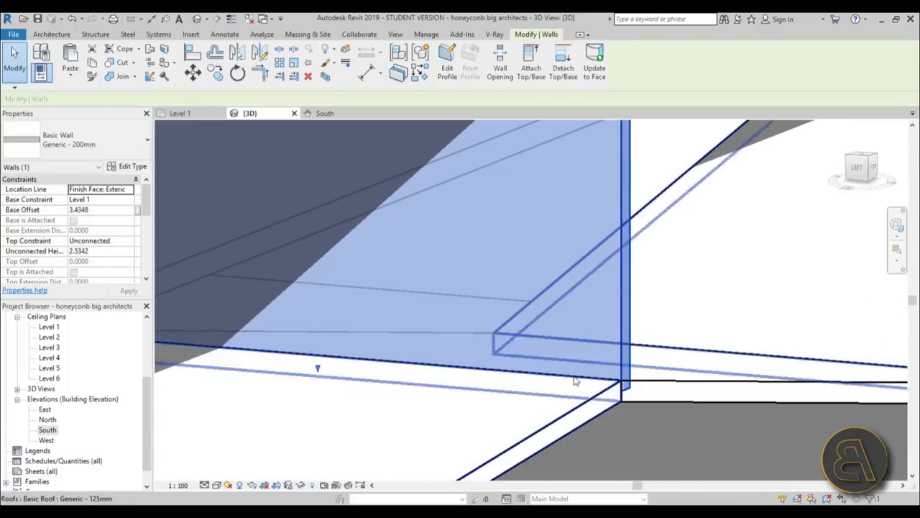
Join the adjoining Generic - 125mm roof with this second Level 2 wall and leave the Join tool
shift+middle_drag(575, 381, 525, 386)
click(115, 77)
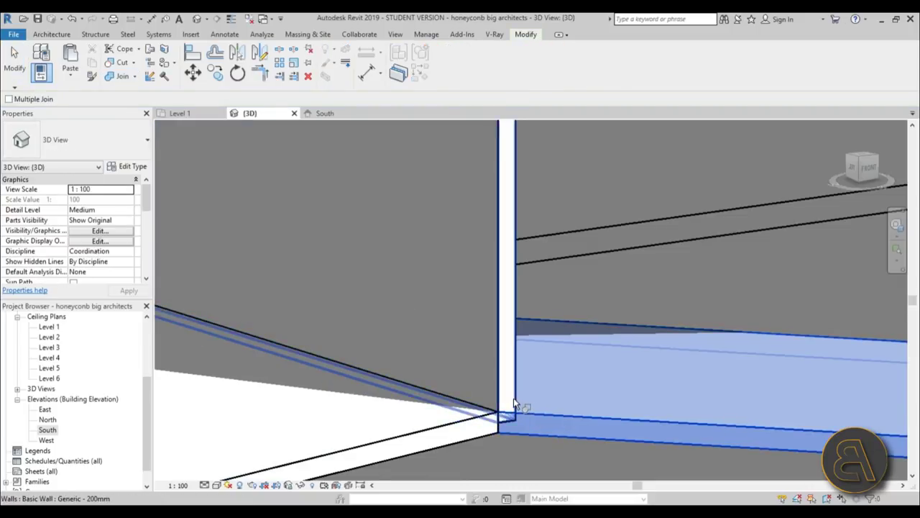
shift+middle_drag(581, 376, 545, 405)
scroll(550, 396, down, 4)
key(Escape)
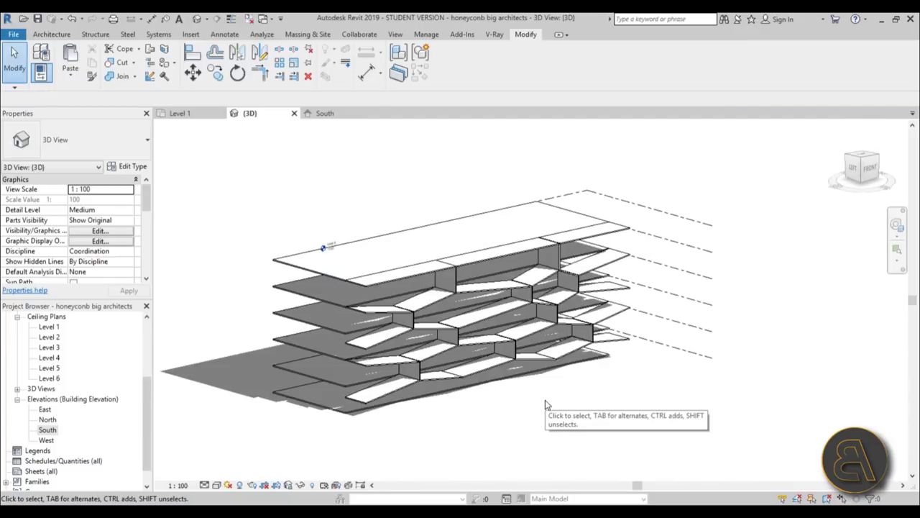